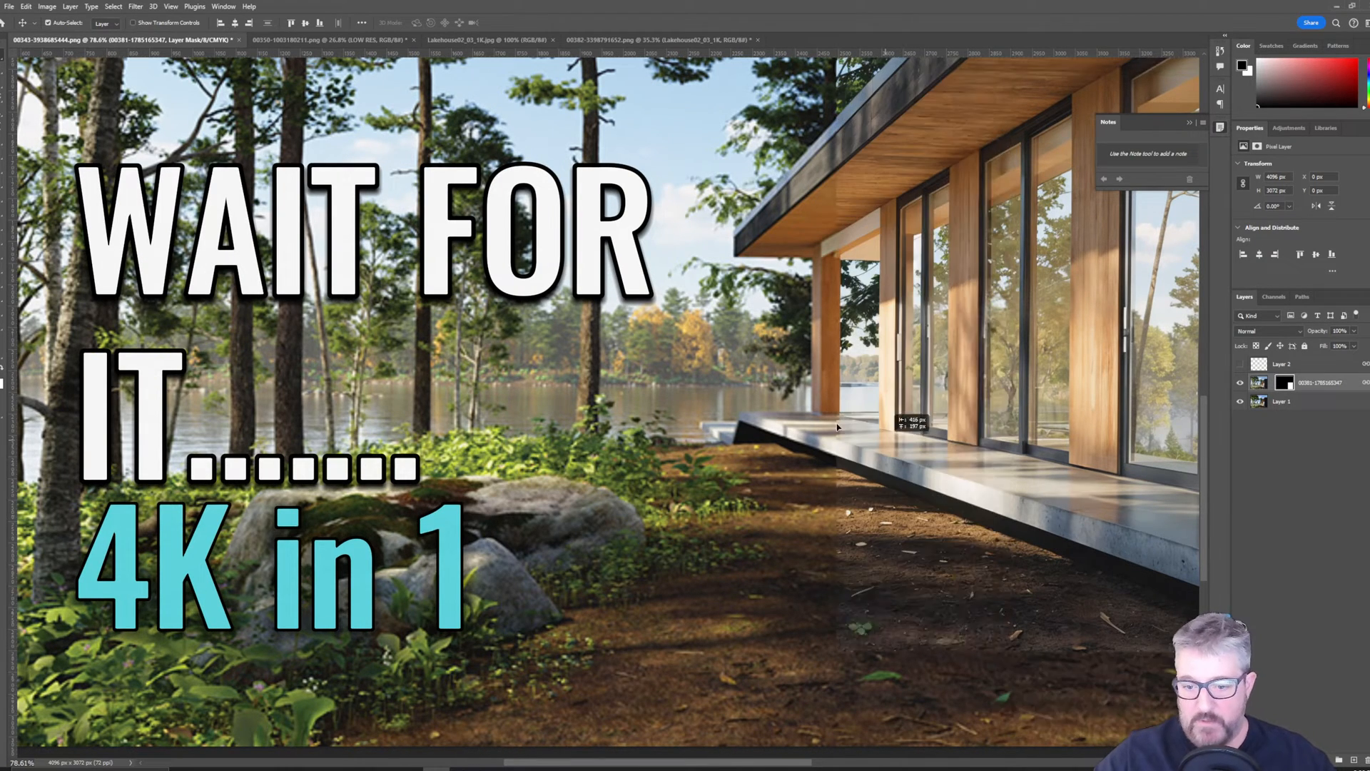
# Slide the upscaled layer aside to reveal the original, then move it back over it
pyautogui.moveTo(725, 518)
pyautogui.mouseDown()
pyautogui.moveTo(538, 546)
pyautogui.moveTo(189, 525)
pyautogui.mouseUp()
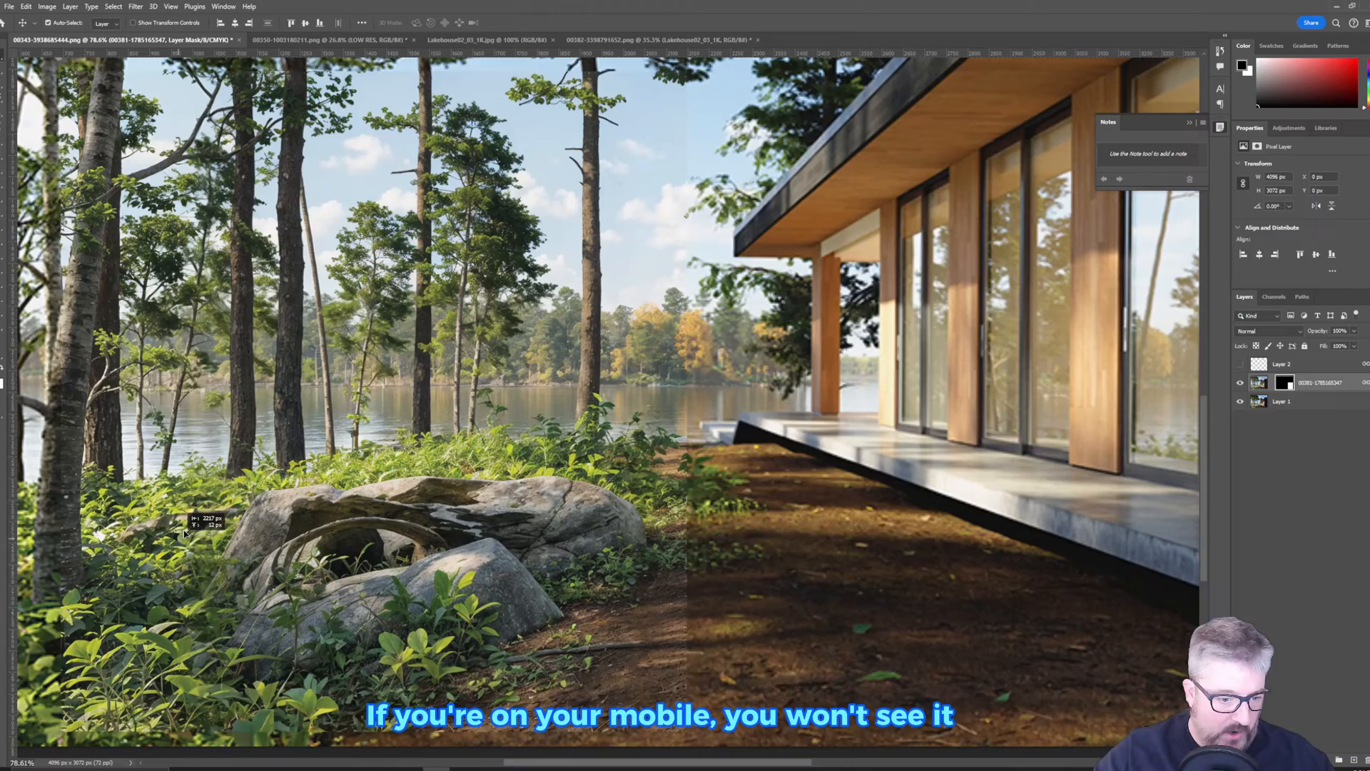
pyautogui.moveTo(188, 527)
pyautogui.mouseDown()
pyautogui.moveTo(220, 509)
pyautogui.moveTo(220, 524)
pyautogui.mouseUp()
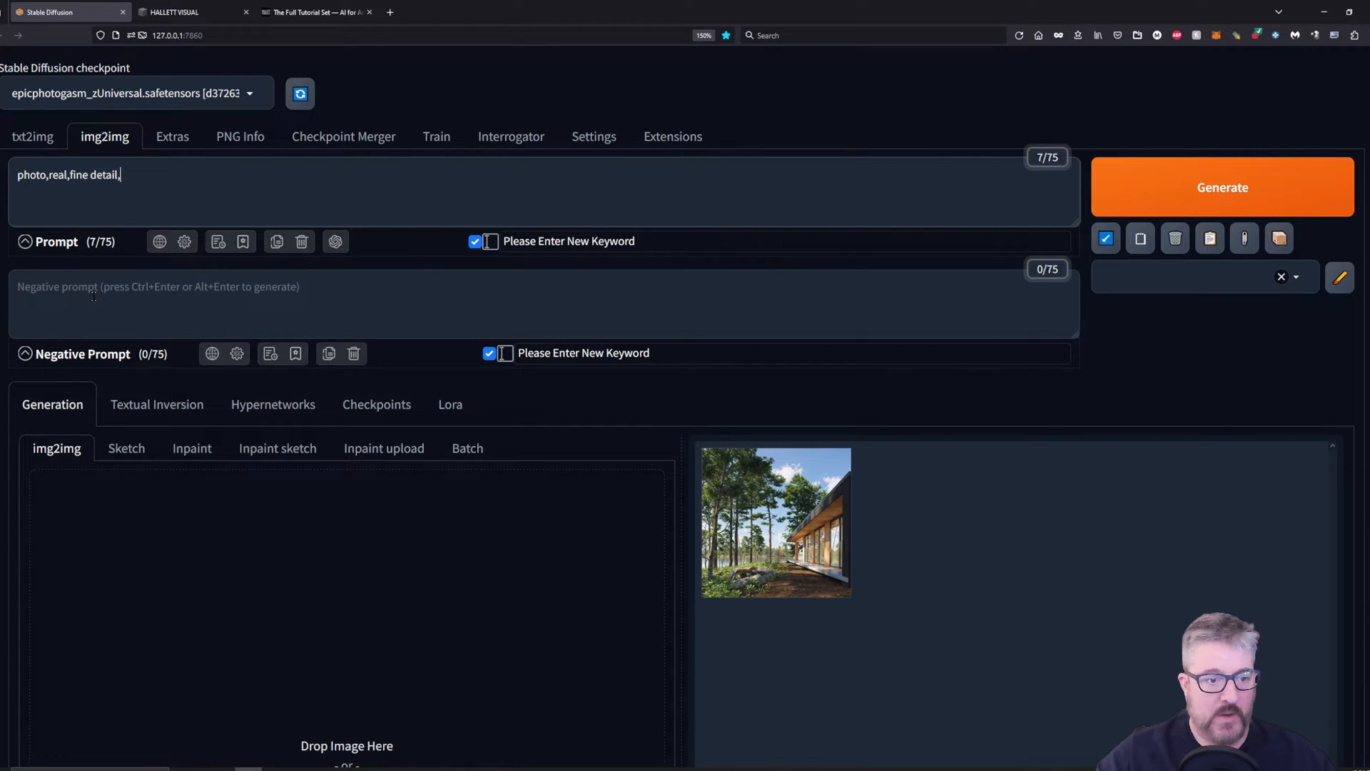
pyautogui.scroll(-3, 94, 300)
pyautogui.scroll(1, 94, 299)
pyautogui.scroll(2, 96, 300)
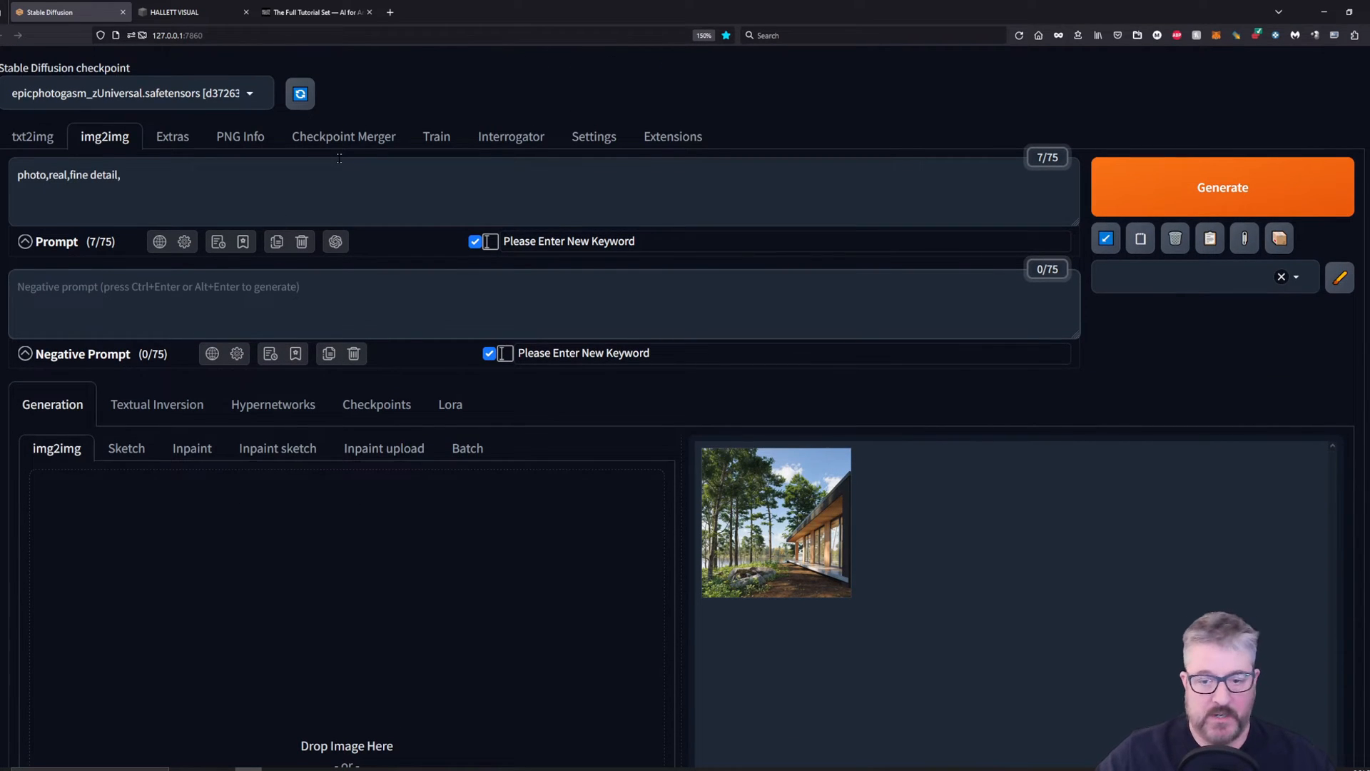
pyautogui.scroll(-3, 313, 197)
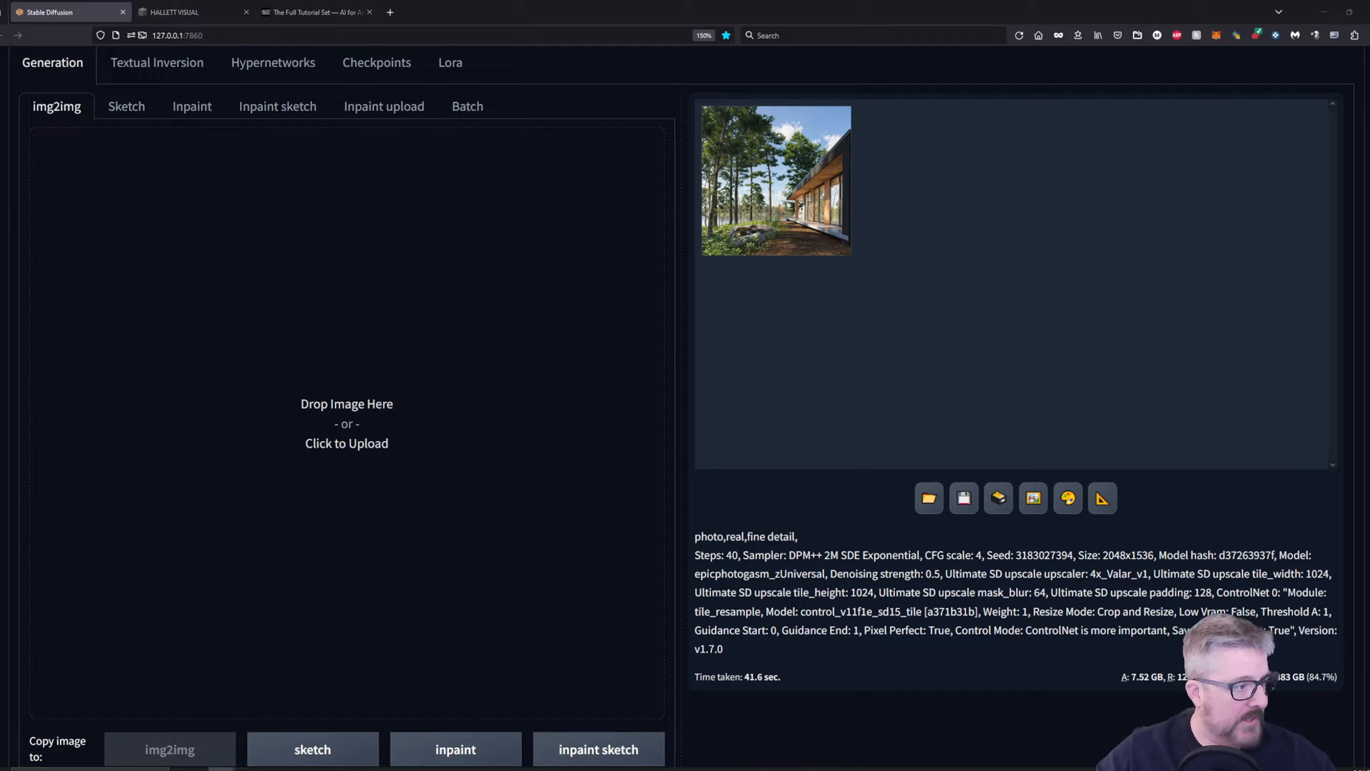
# Drop the lakeside cabin render into the img2img source image area
pyautogui.moveTo(428, 392); pyautogui.dragTo(432, 394)
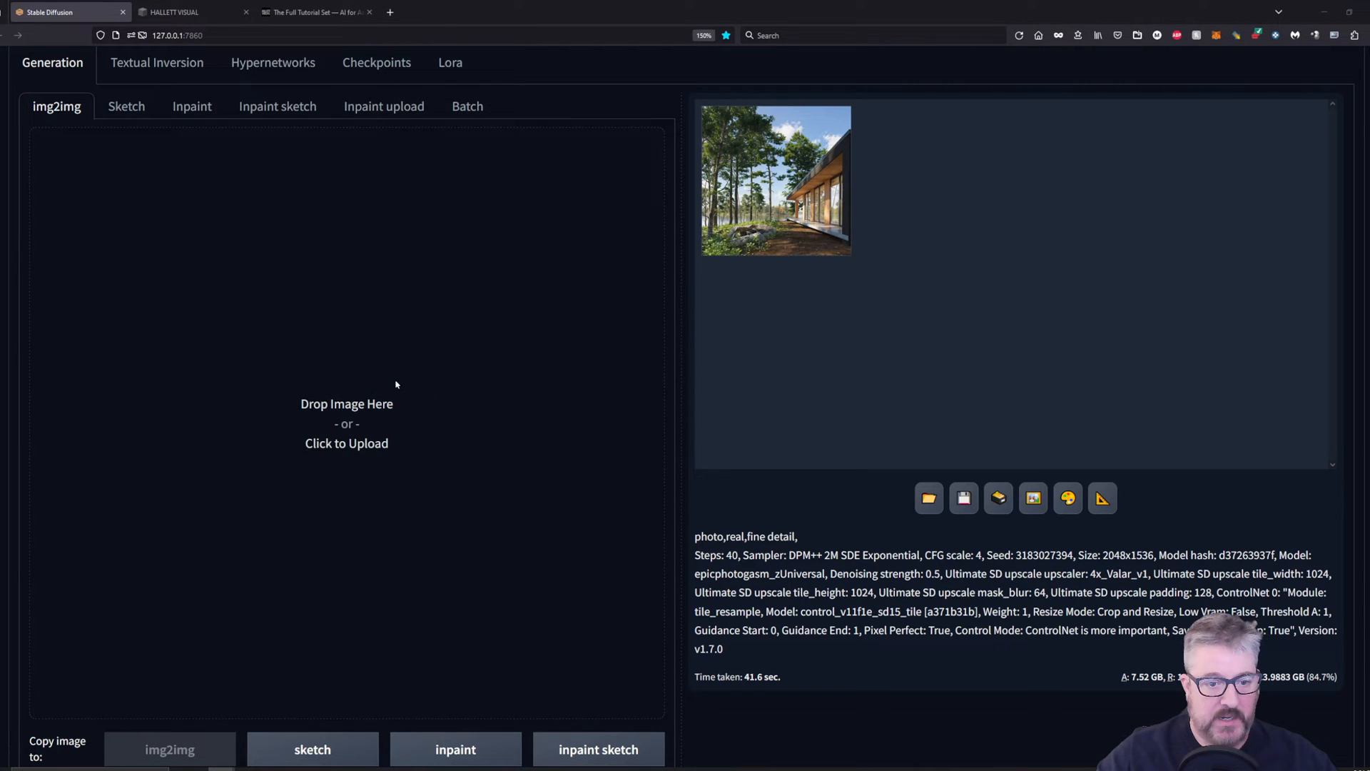
pyautogui.scroll(-3, 426, 413)
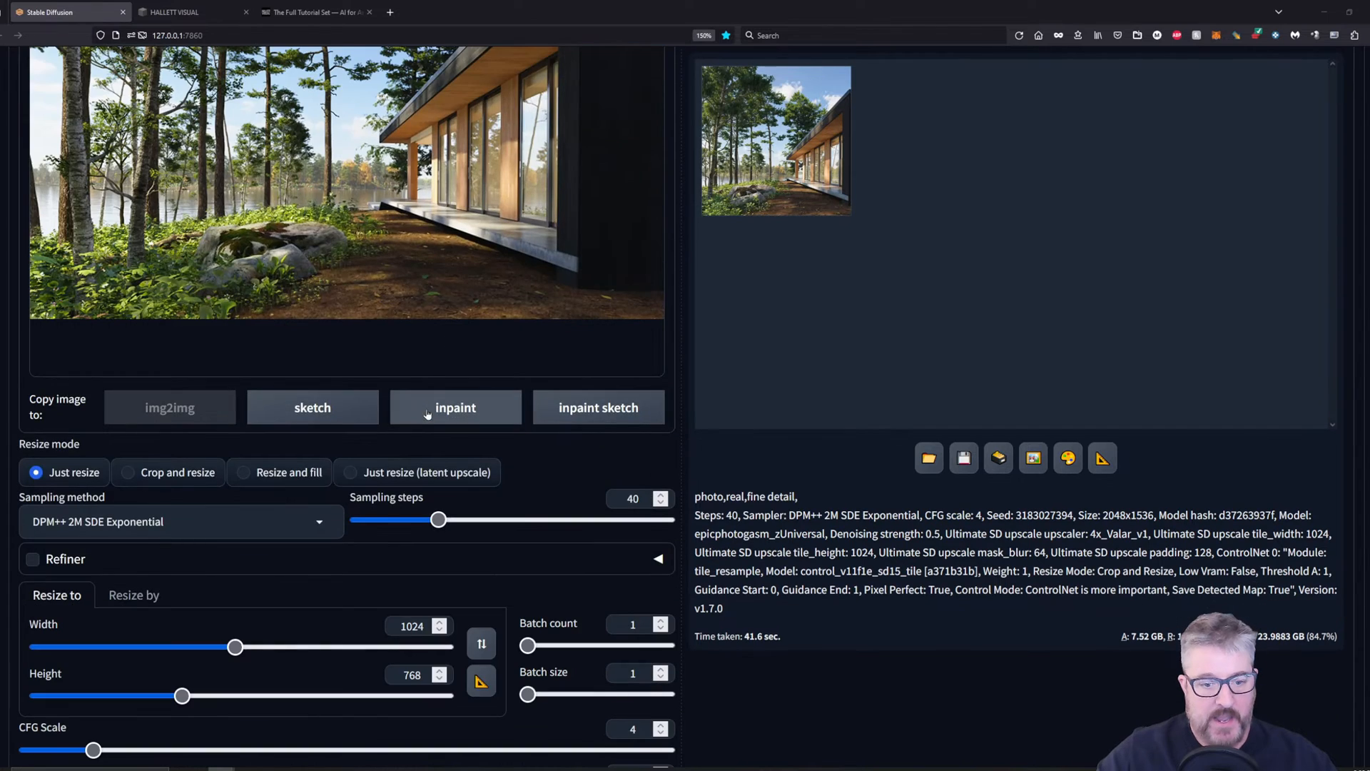
pyautogui.scroll(-2, 428, 406)
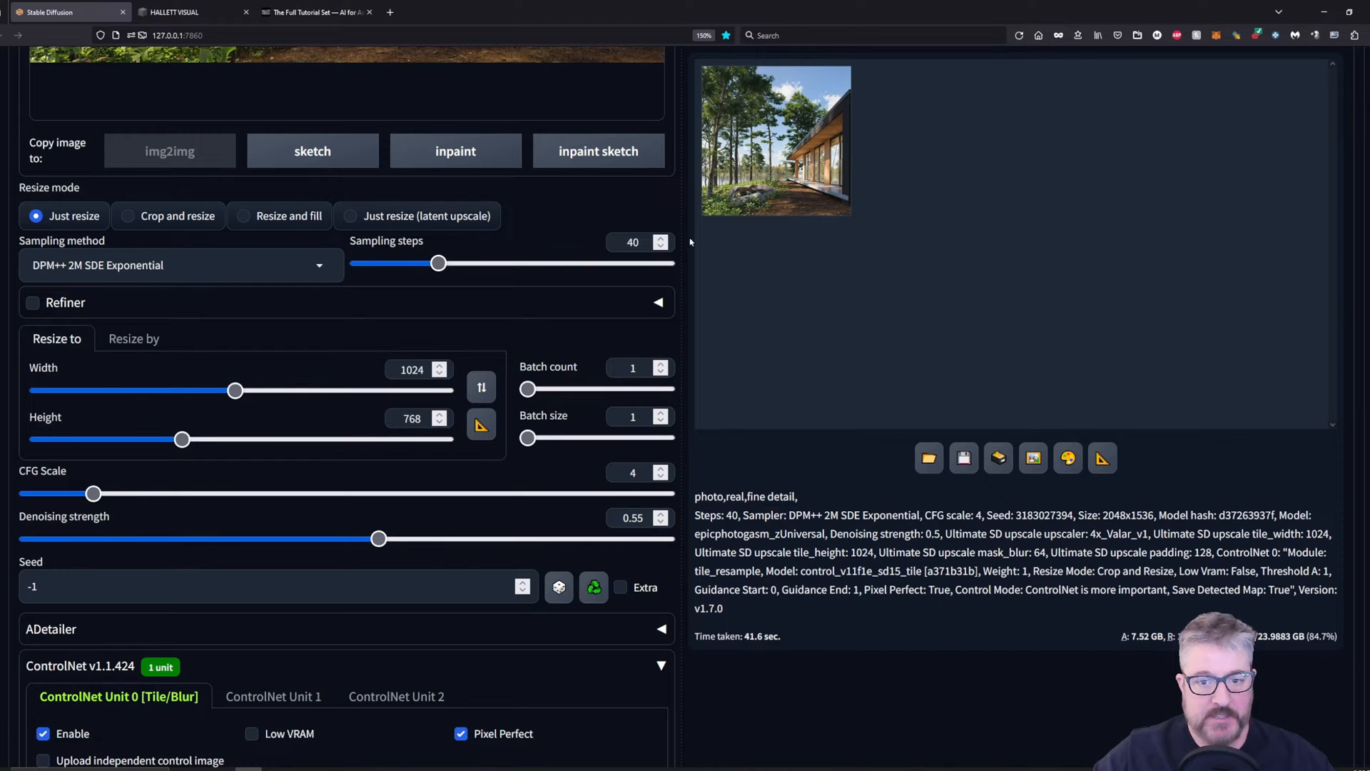
pyautogui.scroll(4, 492, 322)
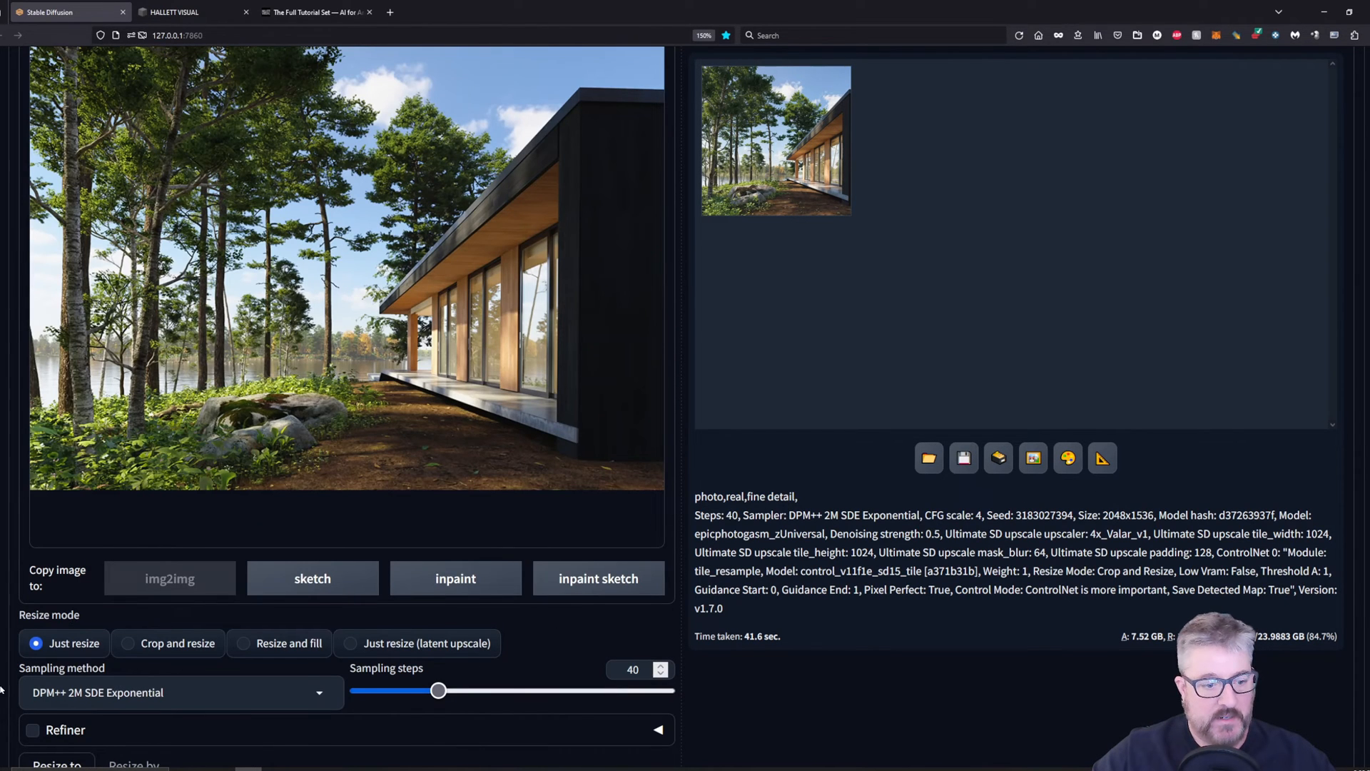
pyautogui.scroll(-4, 102, 644)
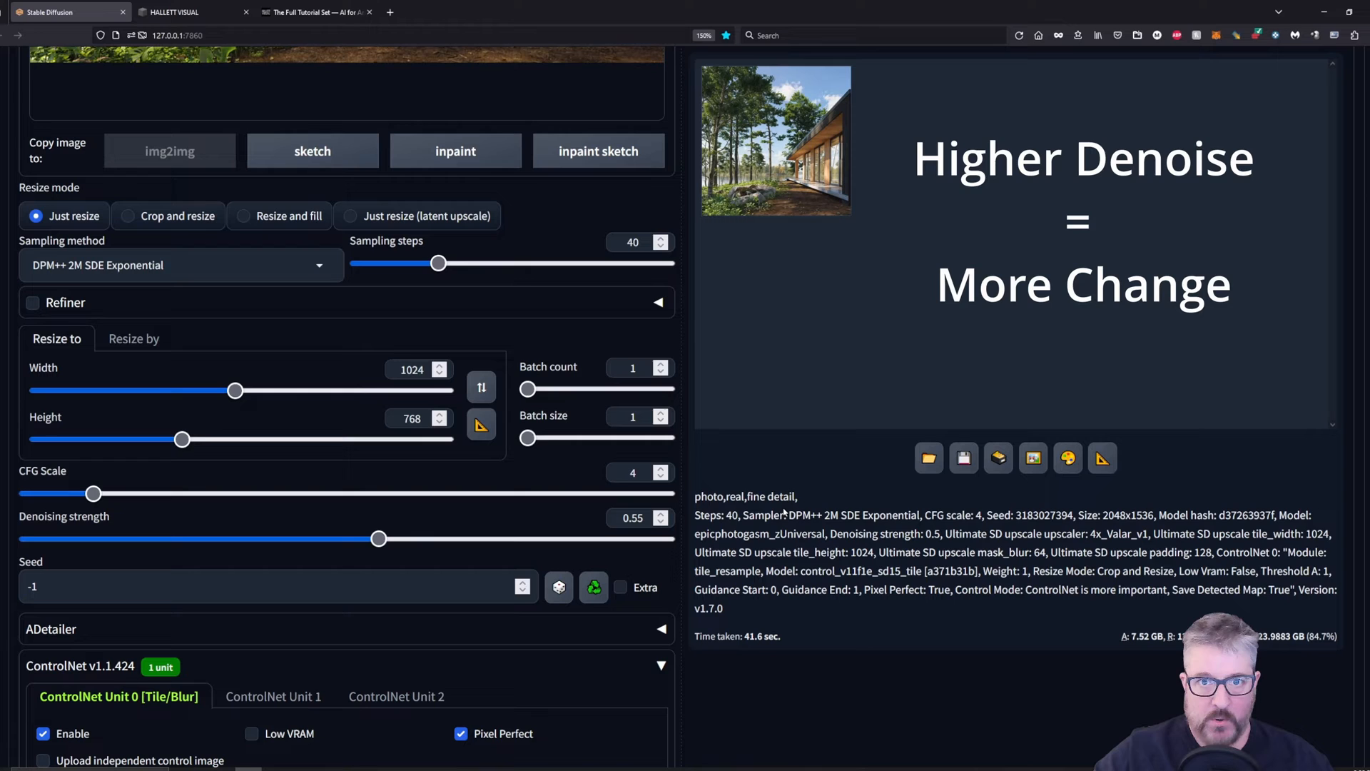
pyautogui.scroll(-3, 461, 539)
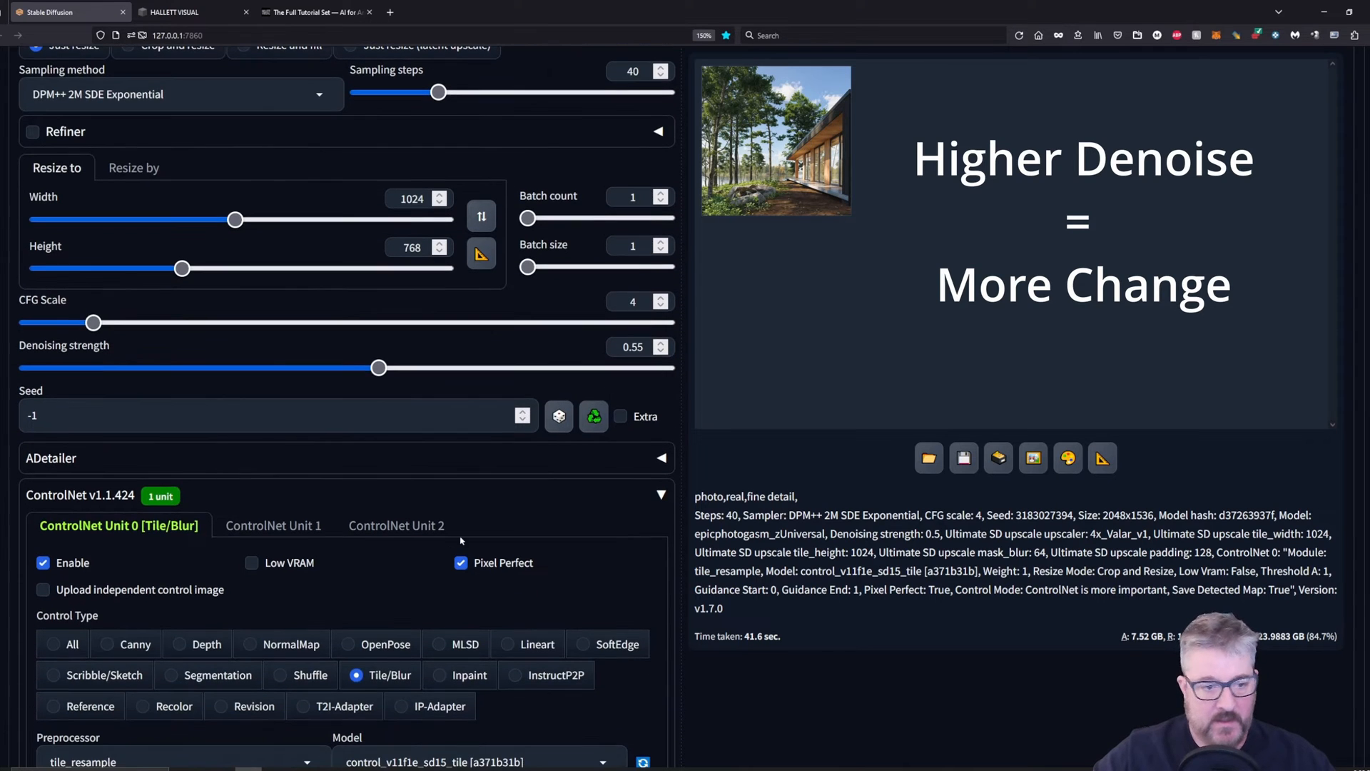
pyautogui.scroll(-2, 127, 540)
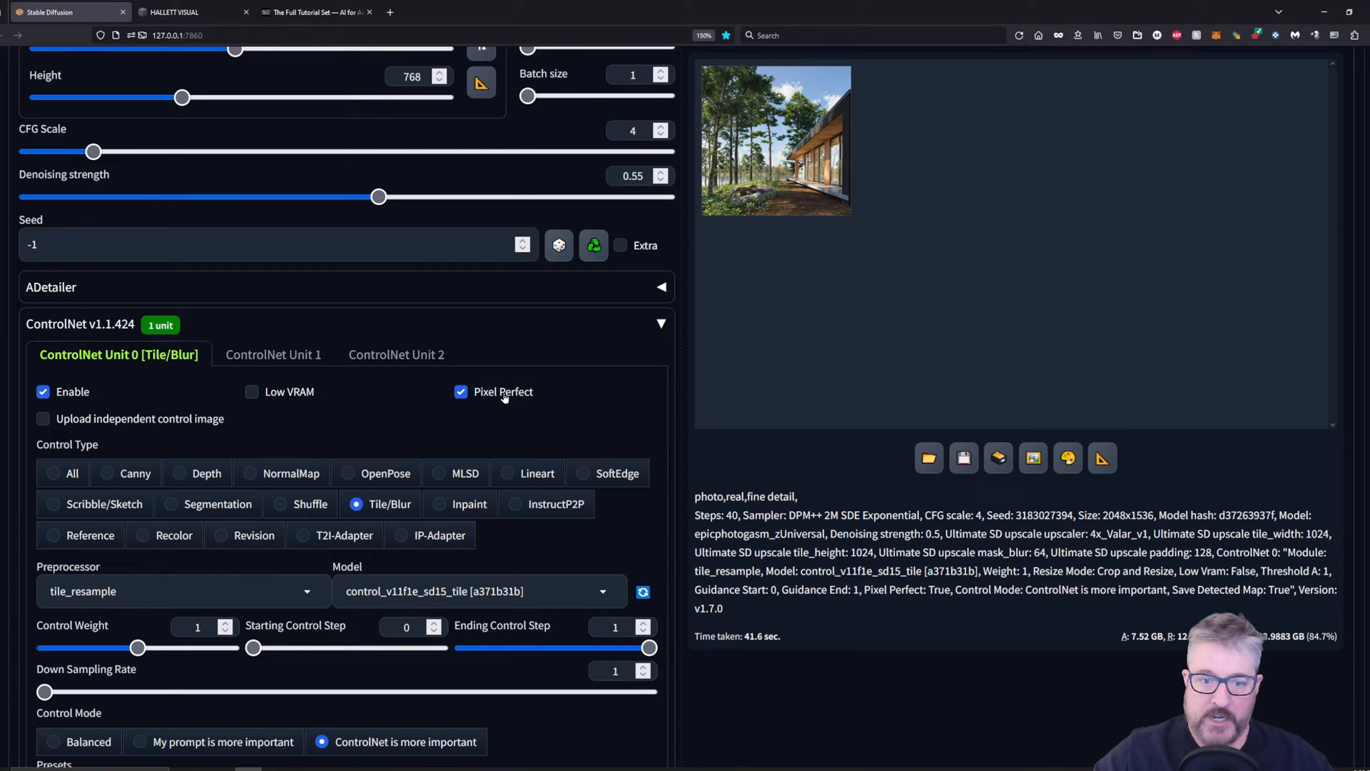
pyautogui.scroll(-2, 503, 399)
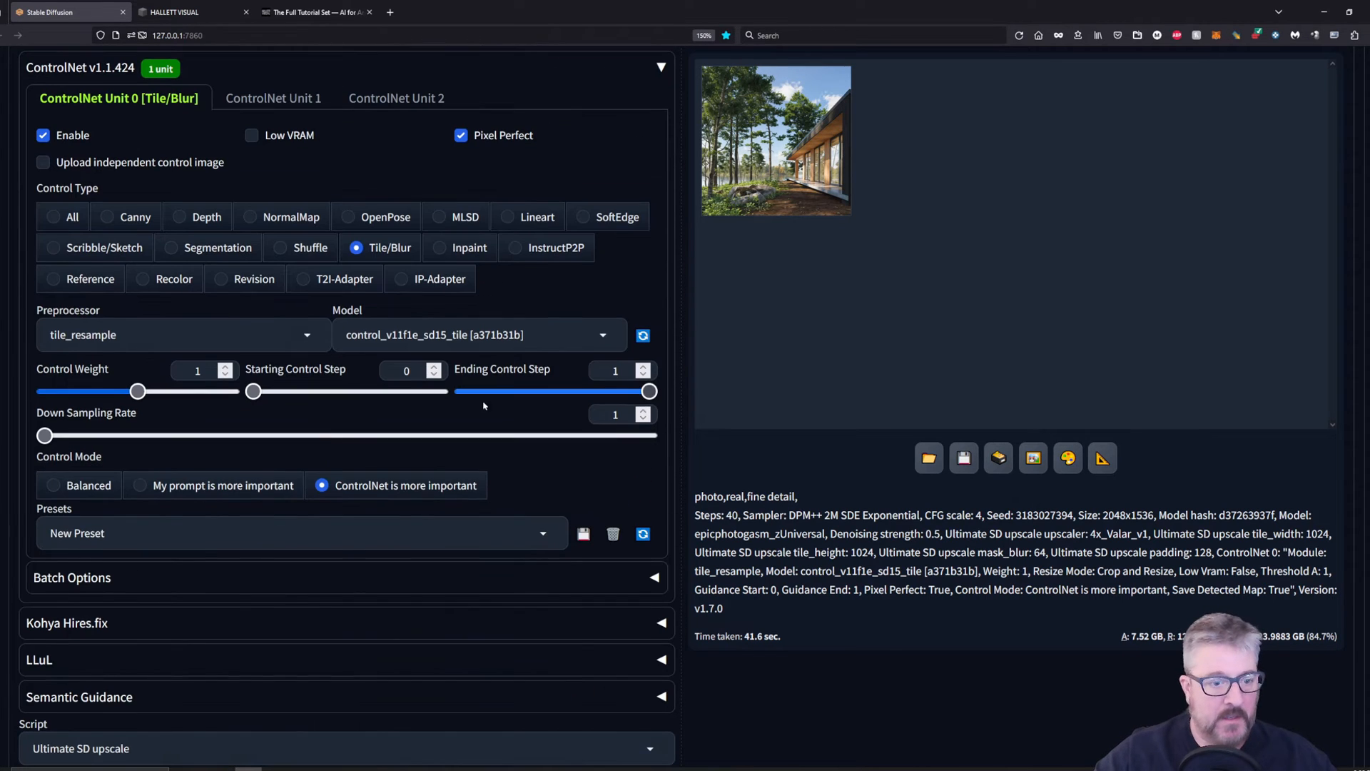
pyautogui.click(145, 334)
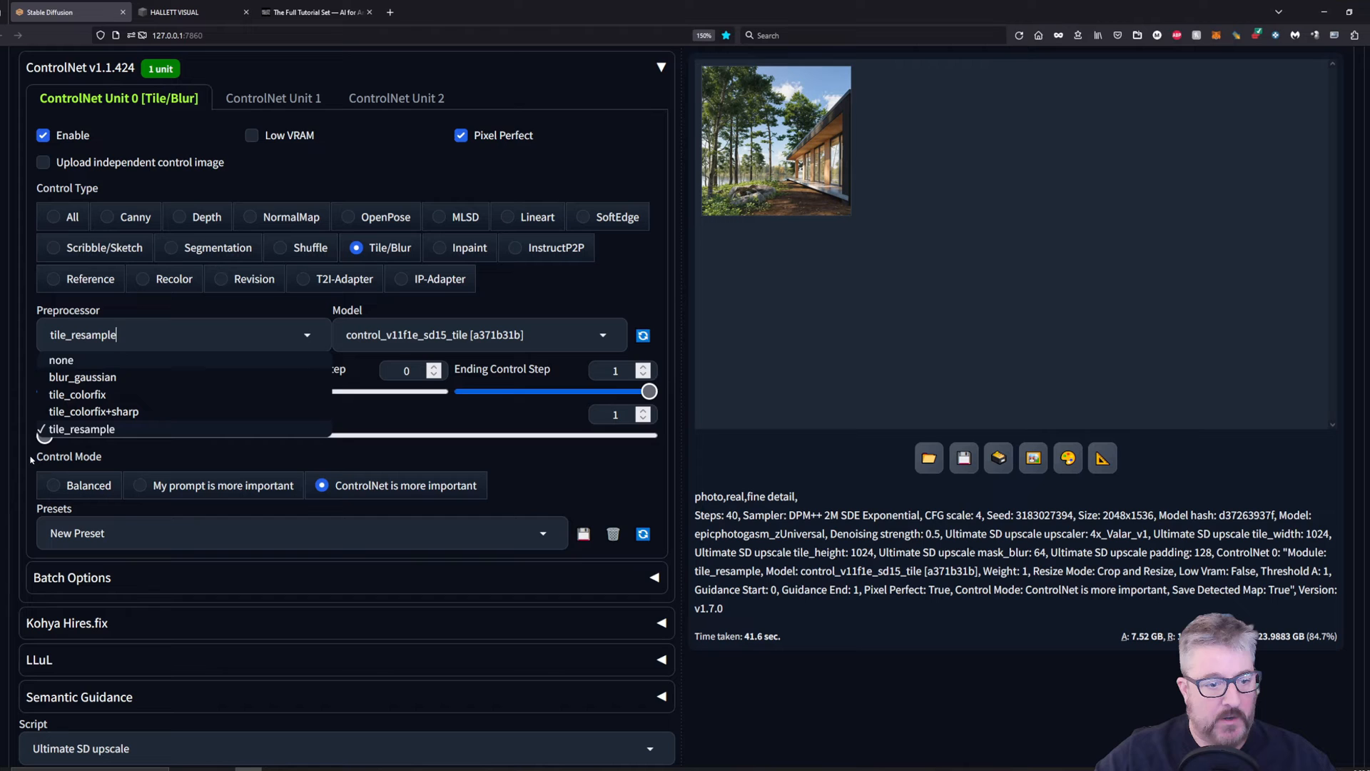
pyautogui.click(631, 286)
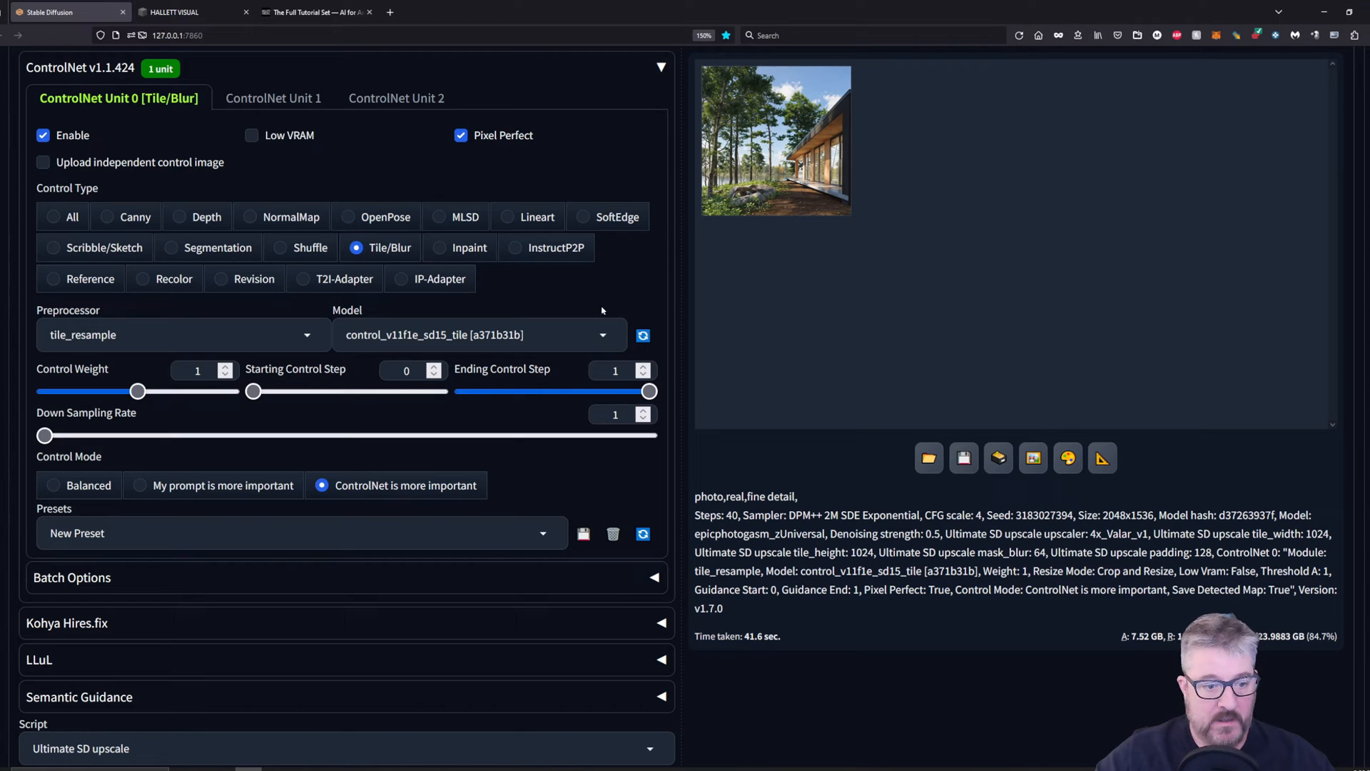
pyautogui.scroll(-5, 329, 432)
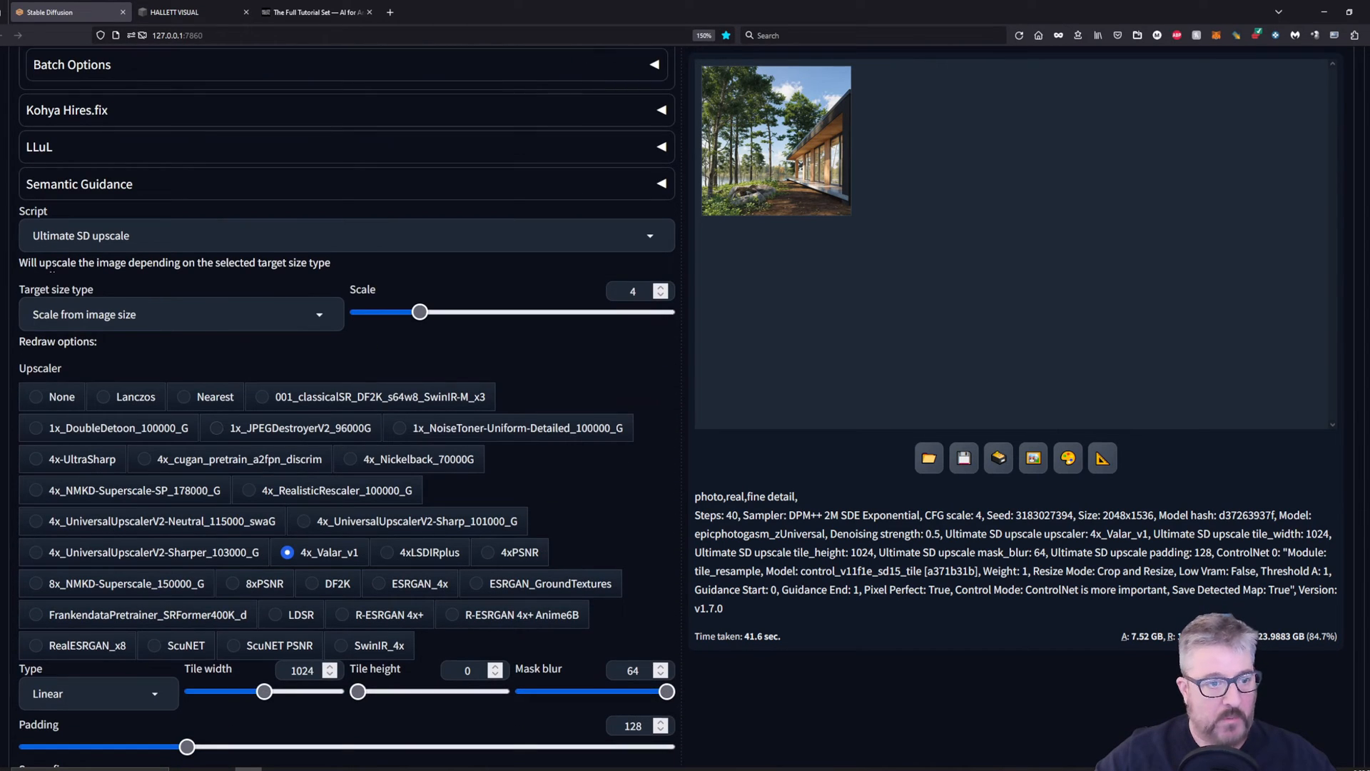
# Keep Ultimate SD upscale, choose the 4x-UltraSharp upscaler and 'Scale from image size'
pyautogui.click(55, 235)
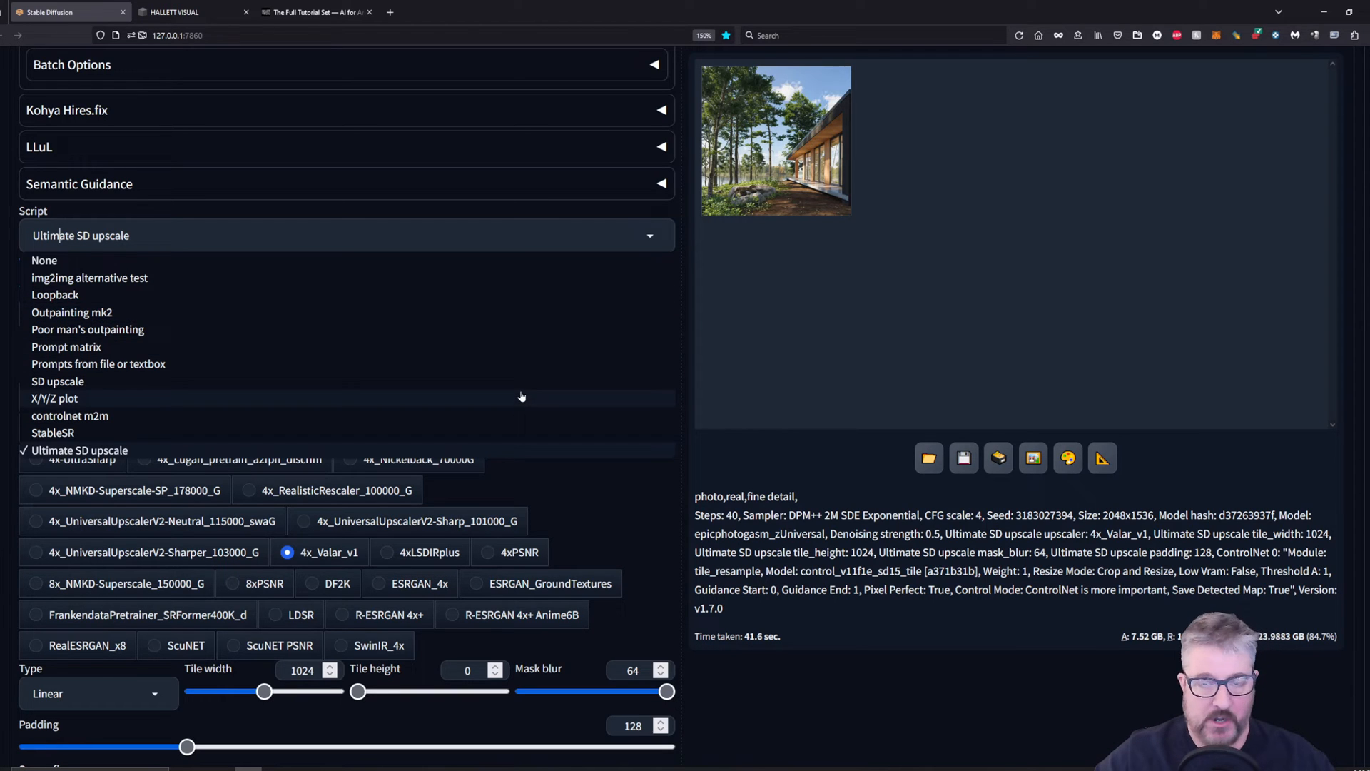
pyautogui.click(644, 480)
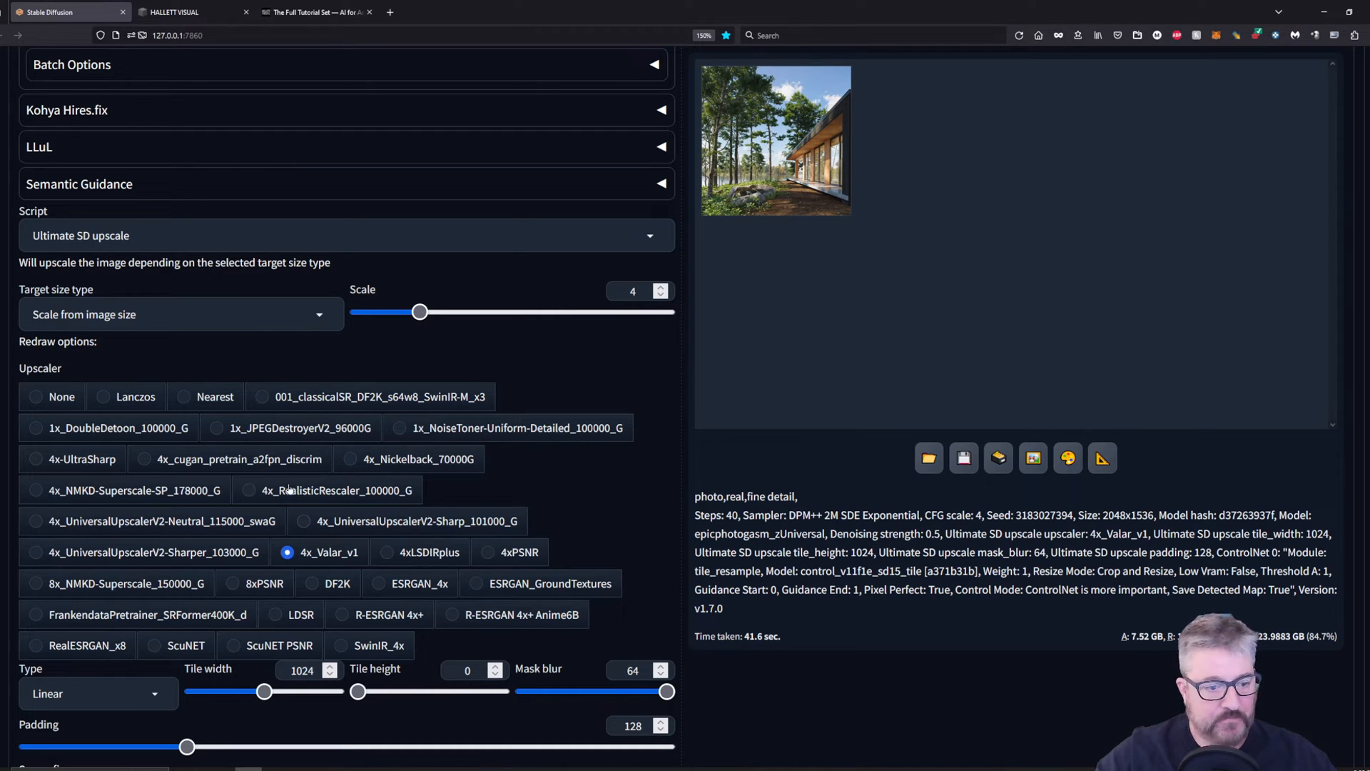
pyautogui.click(58, 462)
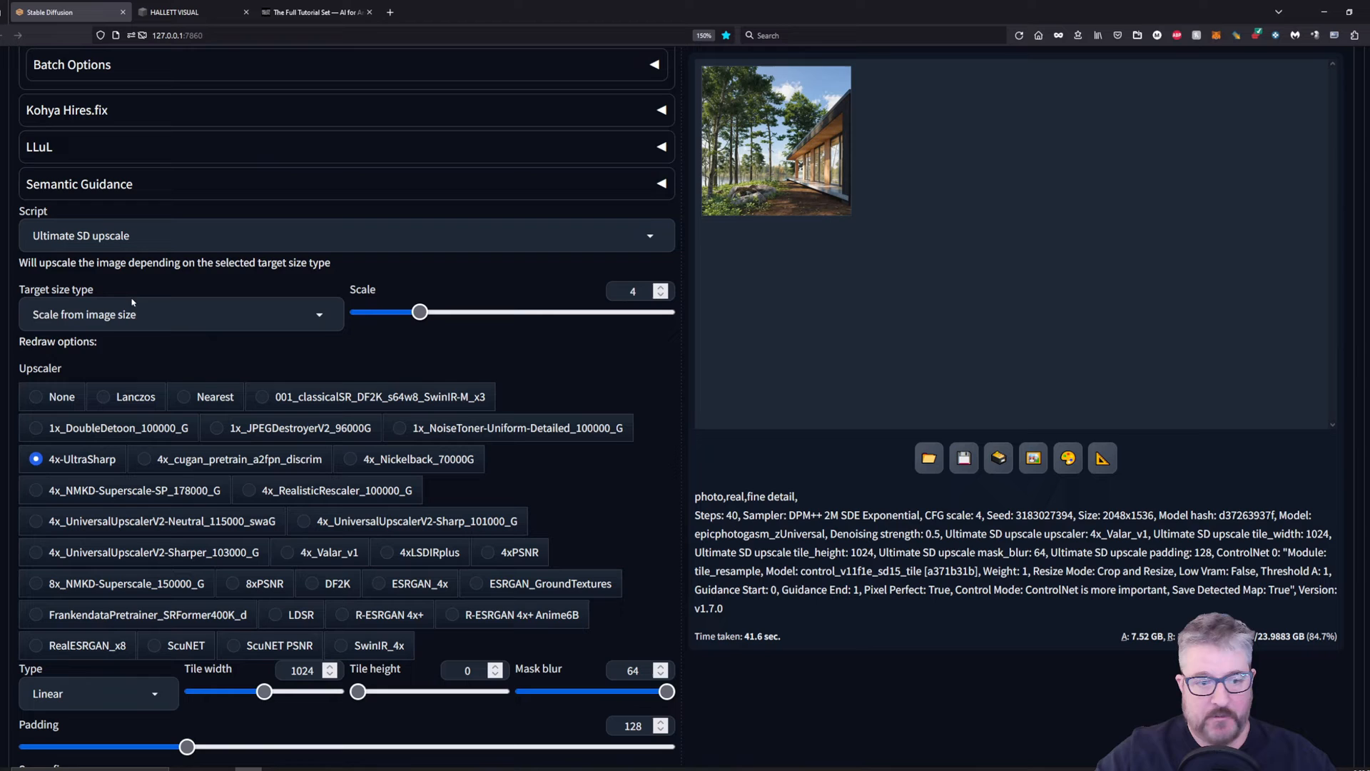
pyautogui.click(260, 314)
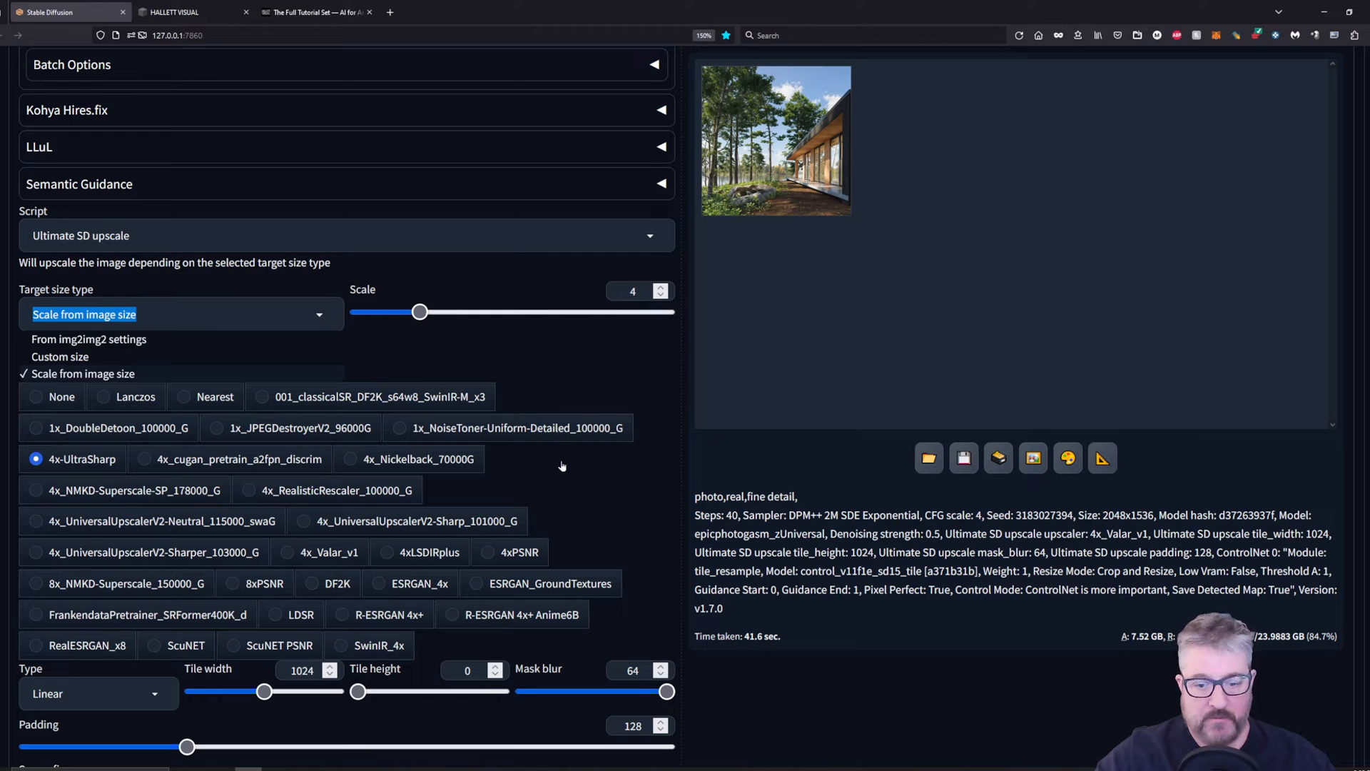
pyautogui.click(654, 469)
pyautogui.scroll(-3, 654, 469)
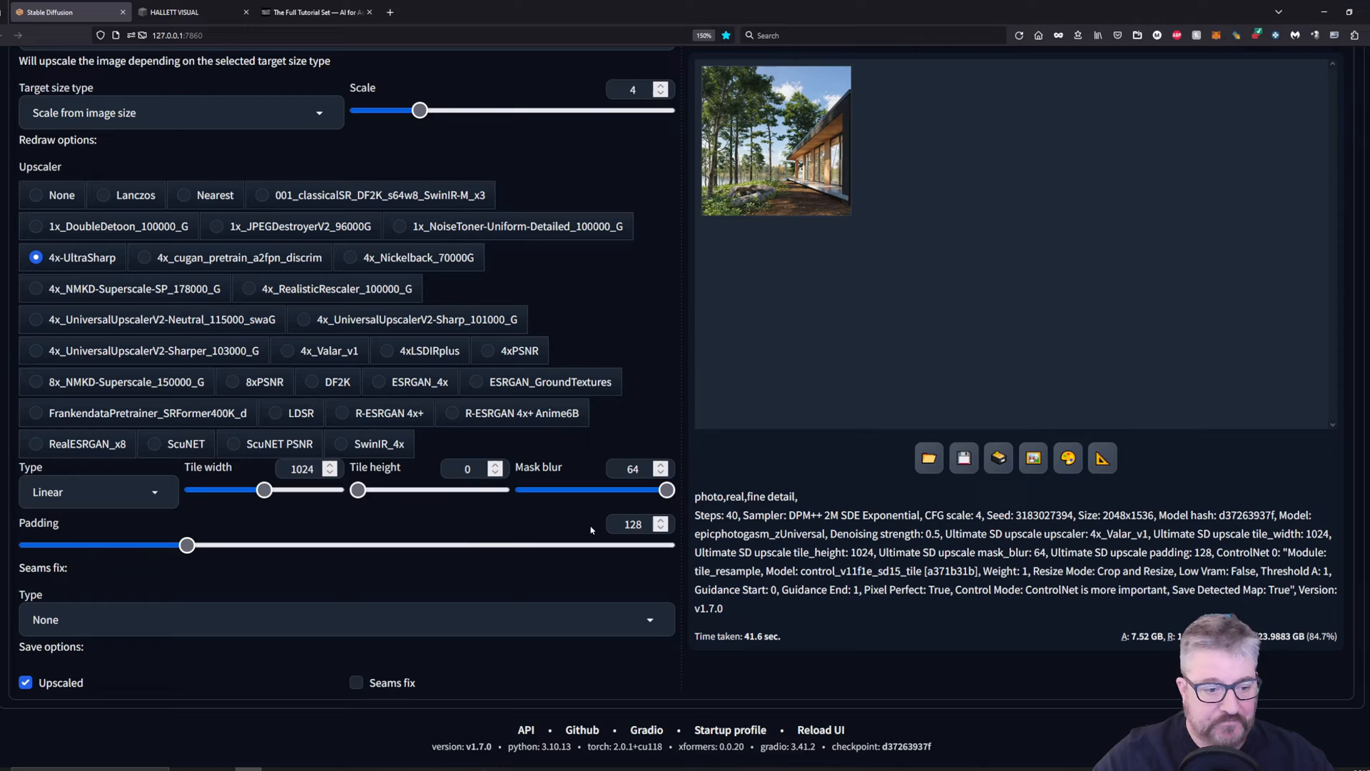
pyautogui.scroll(5, 616, 547)
pyautogui.scroll(5, 617, 546)
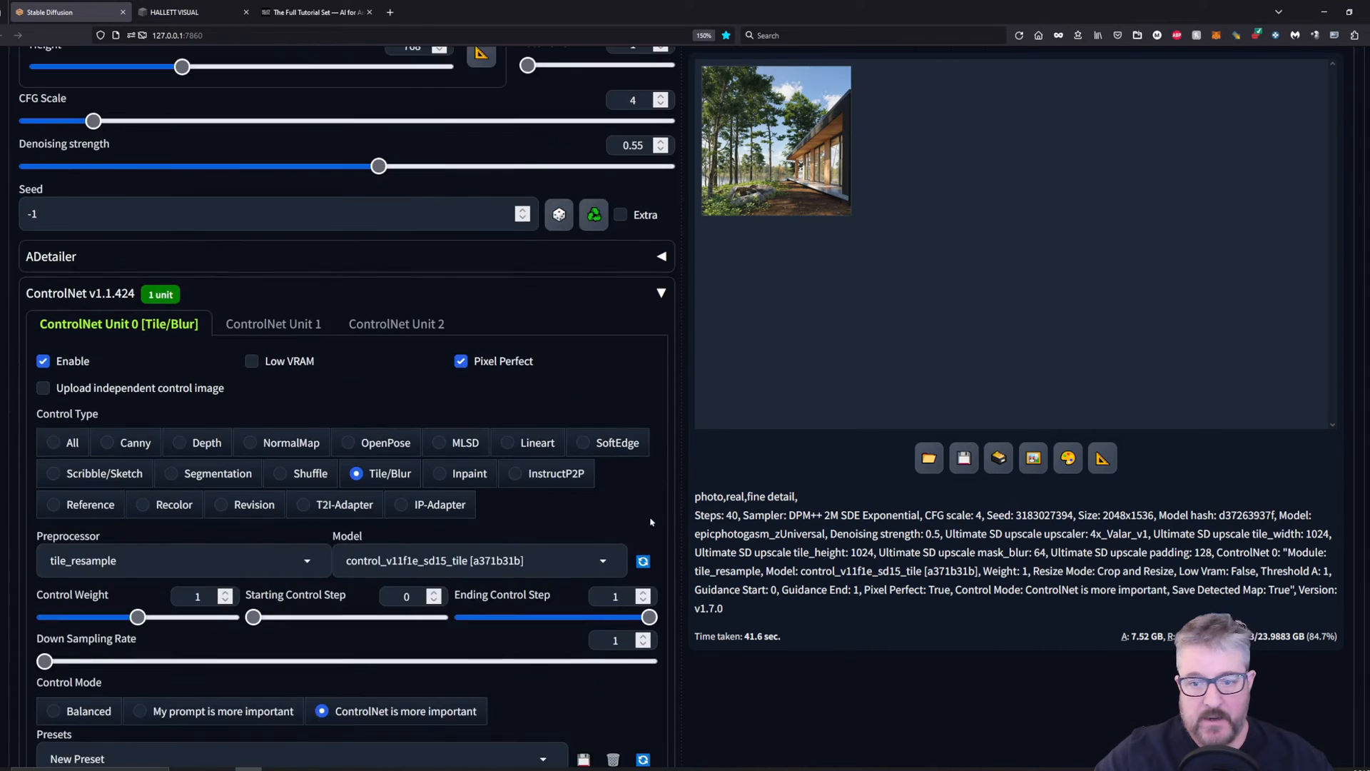
pyautogui.scroll(5, 617, 546)
pyautogui.scroll(5, 1040, 328)
# Start generating the 4x Ultimate SD upscale of the cabin render
pyautogui.click(1218, 190)
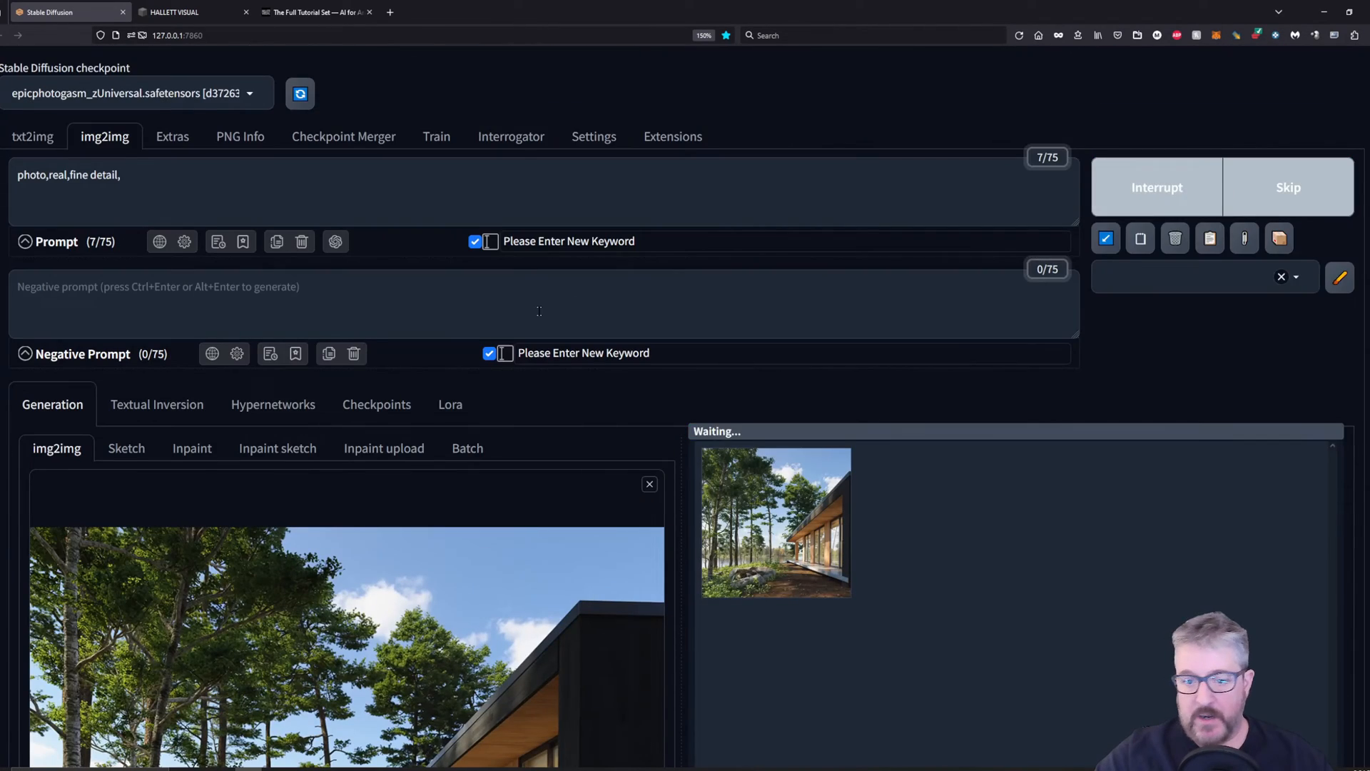
pyautogui.scroll(-5, 582, 342)
pyautogui.scroll(-1, 588, 376)
pyautogui.scroll(-3, 588, 376)
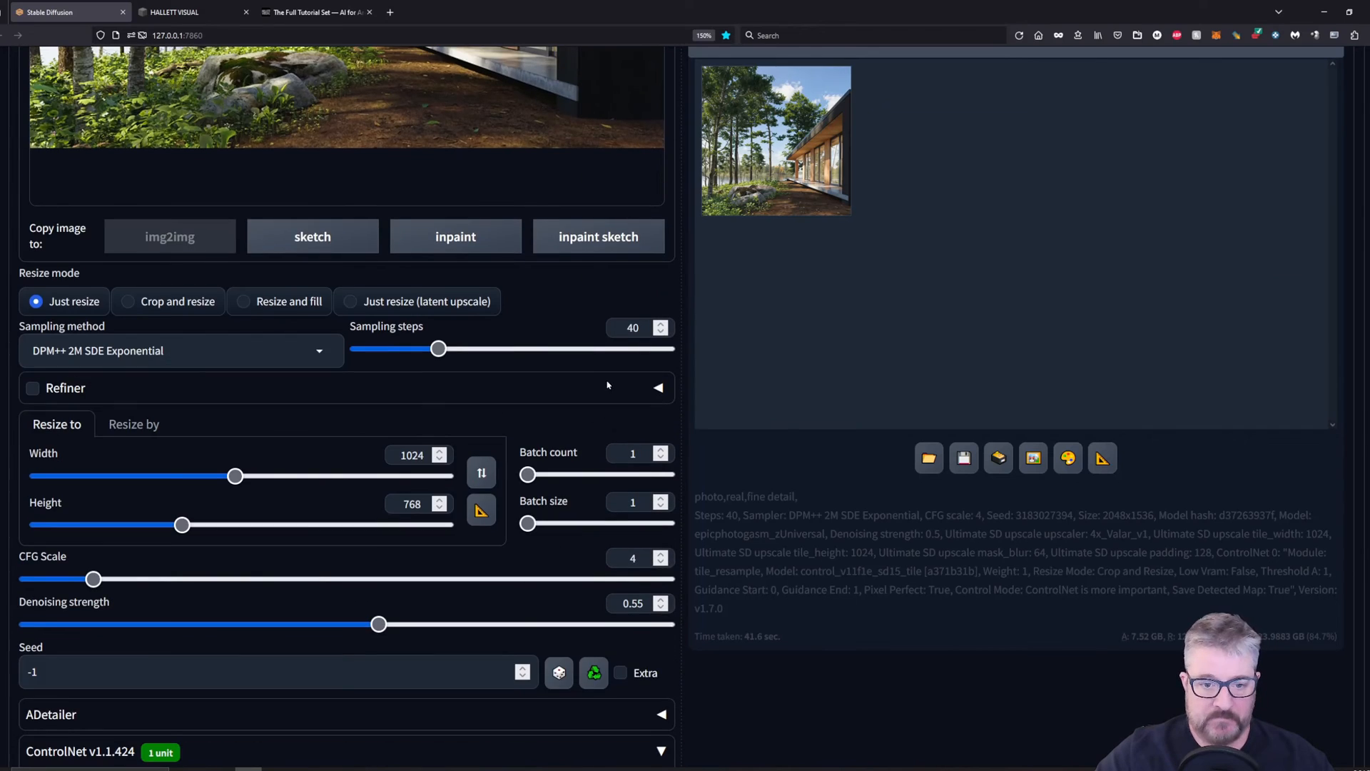
pyautogui.scroll(3, 588, 375)
pyautogui.scroll(3, 963, 235)
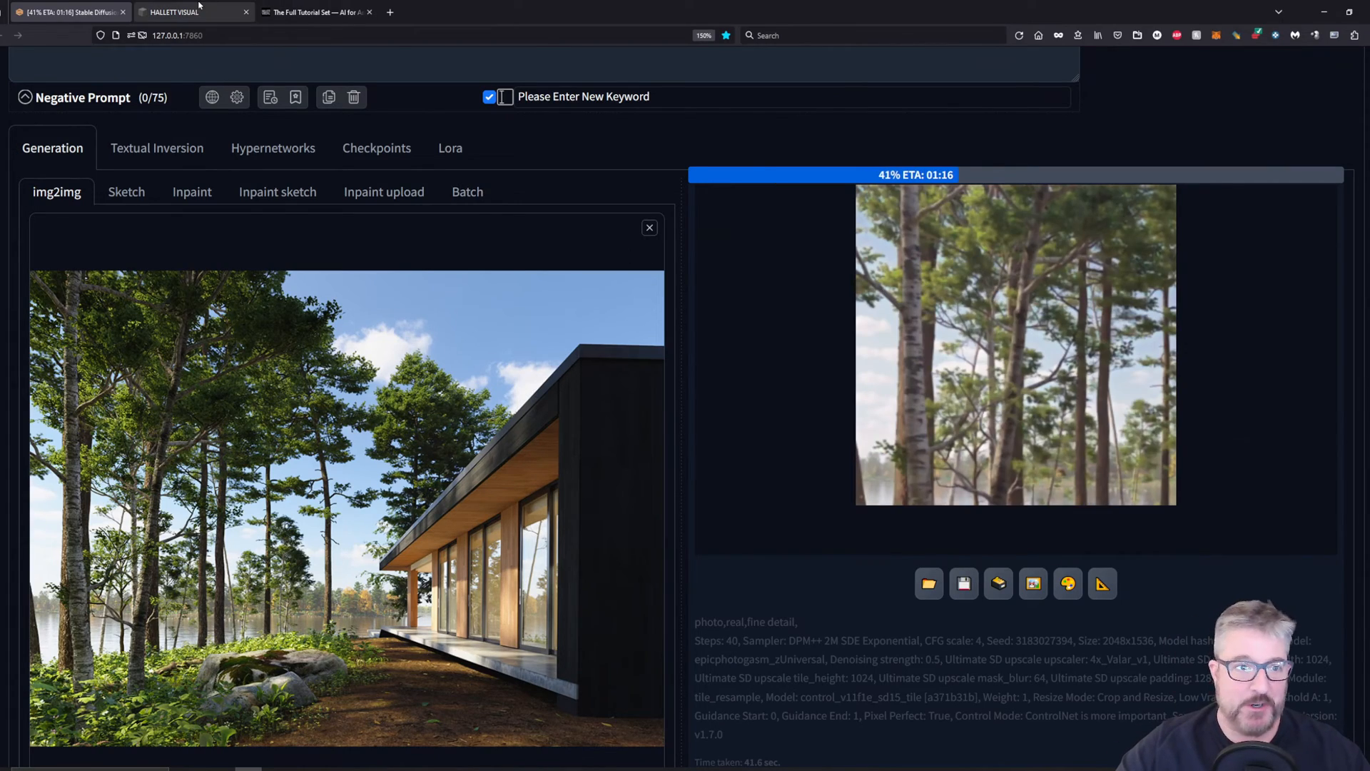
# Browse the Hallett Visual gallery, then move on to The Full Tutorial Set page
pyautogui.click(175, 12)
pyautogui.scroll(3, 515, 467)
pyautogui.scroll(3, 515, 467)
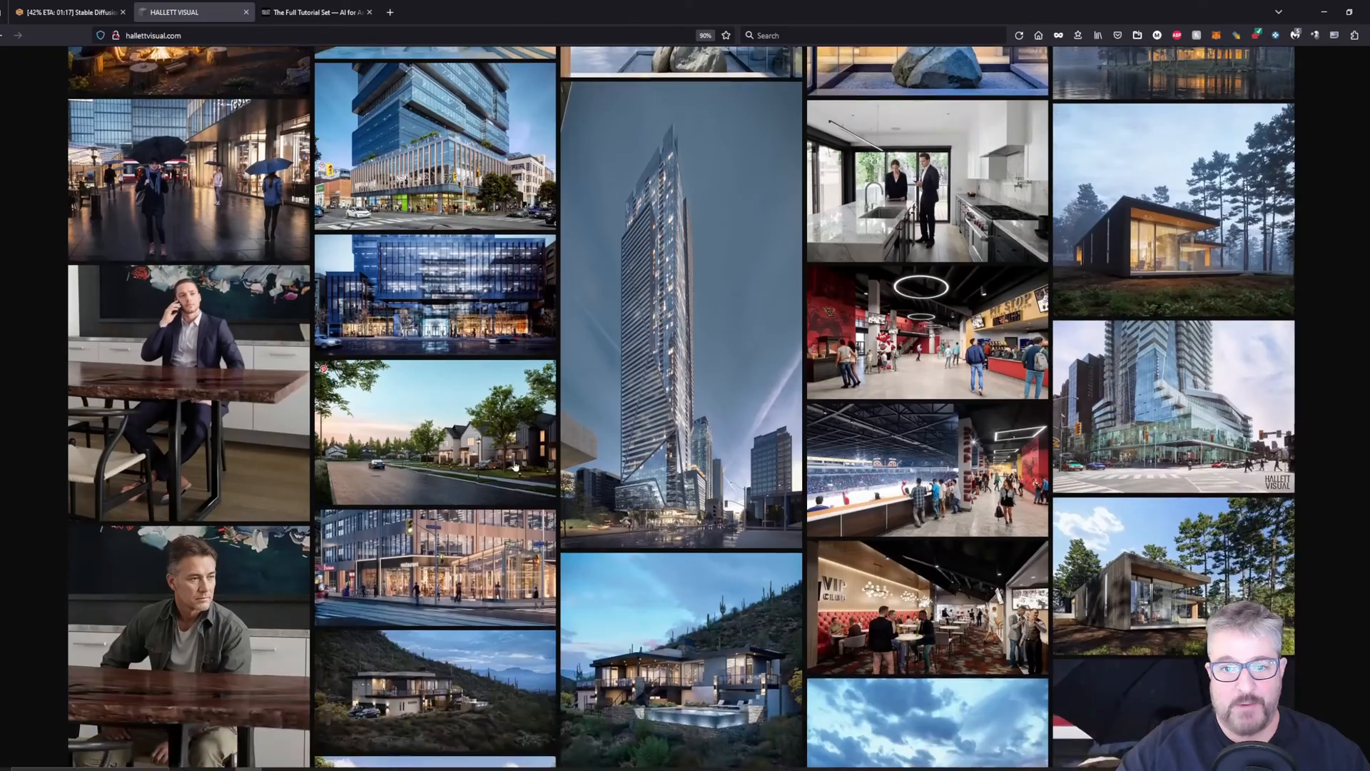
pyautogui.scroll(2, 514, 468)
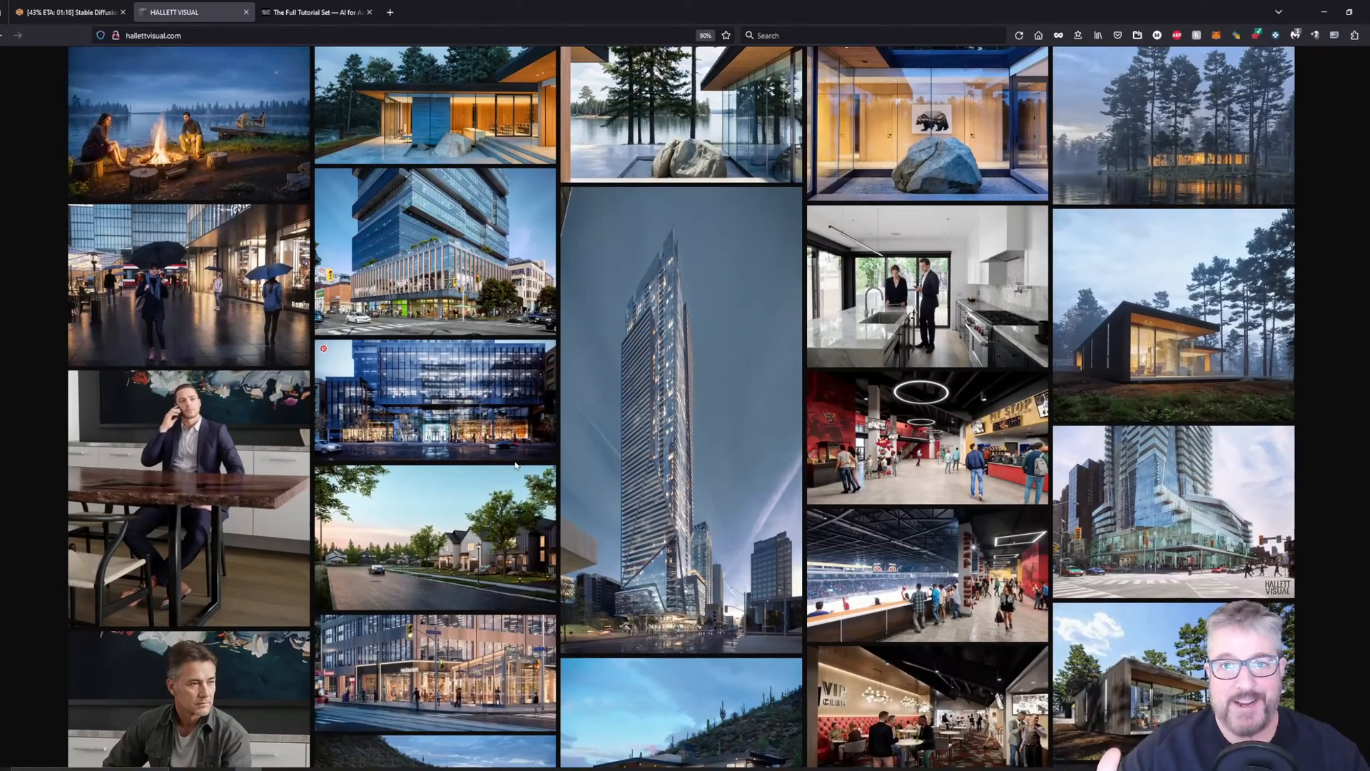
pyautogui.scroll(3, 526, 464)
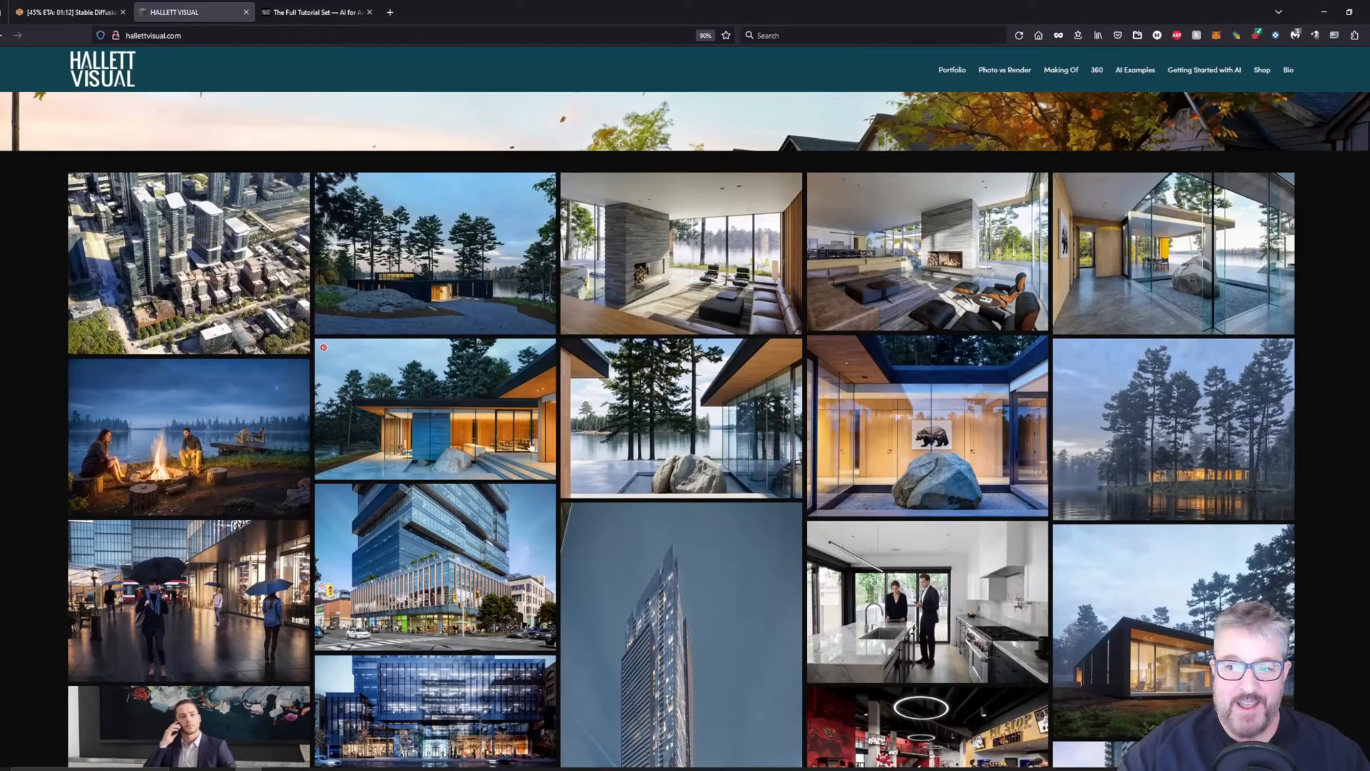
pyautogui.scroll(-5, 526, 464)
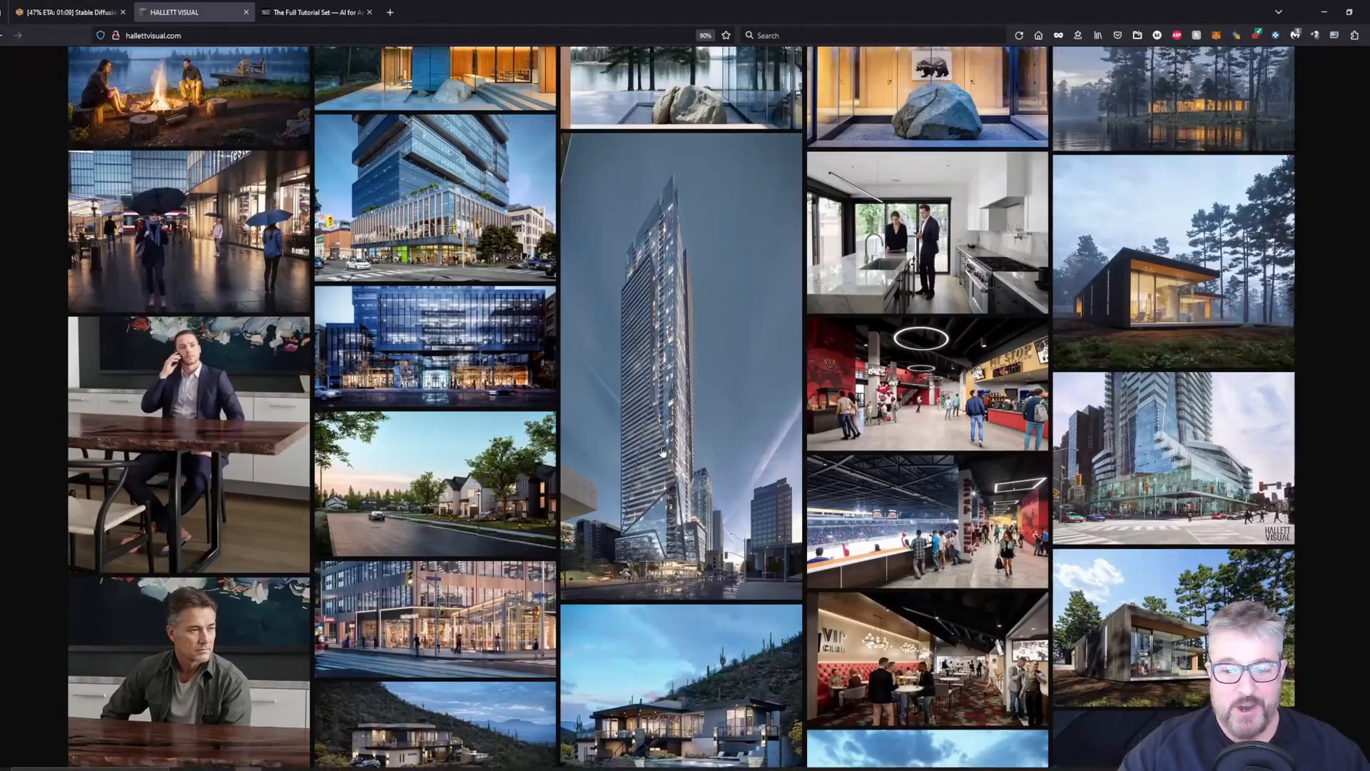
pyautogui.scroll(-5, 624, 450)
pyautogui.scroll(-5, 624, 450)
pyautogui.scroll(-5, 624, 449)
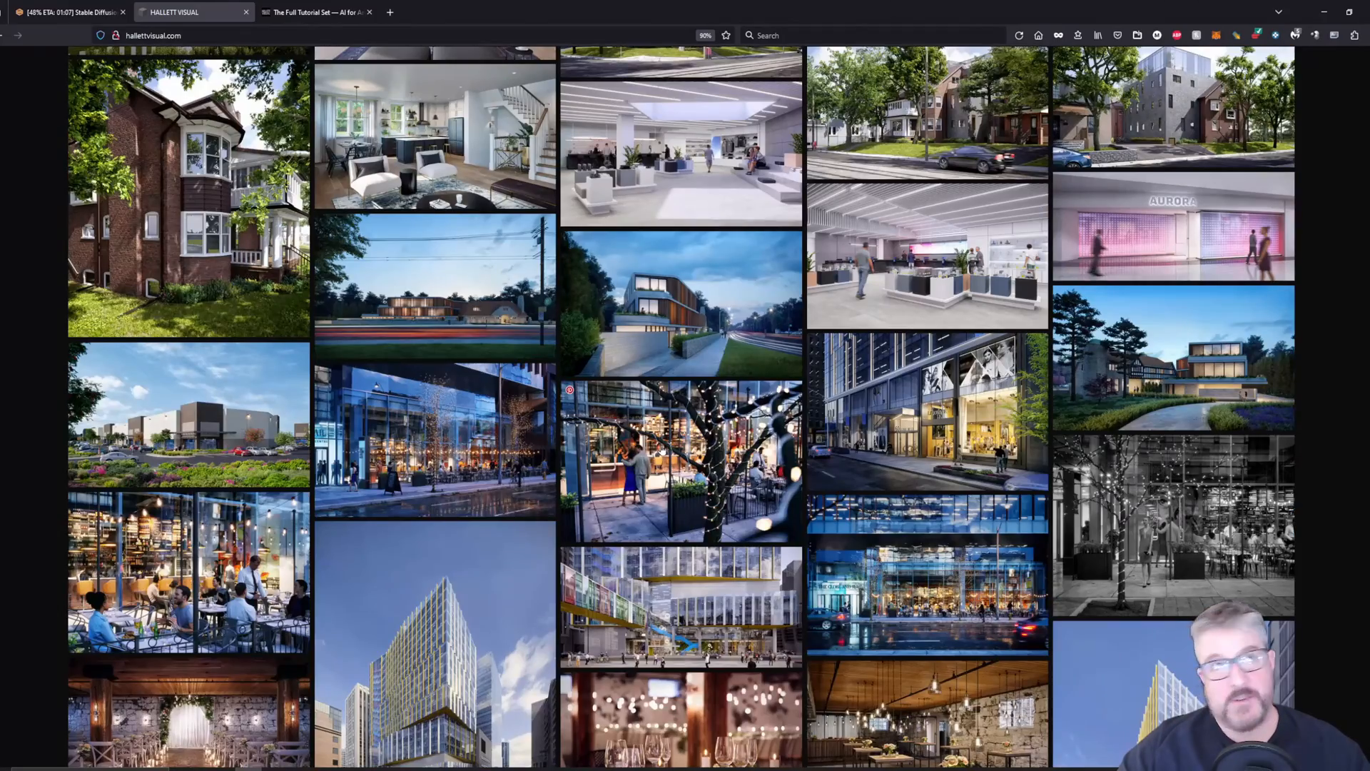
pyautogui.hotkey('ctrl', 'Tab')
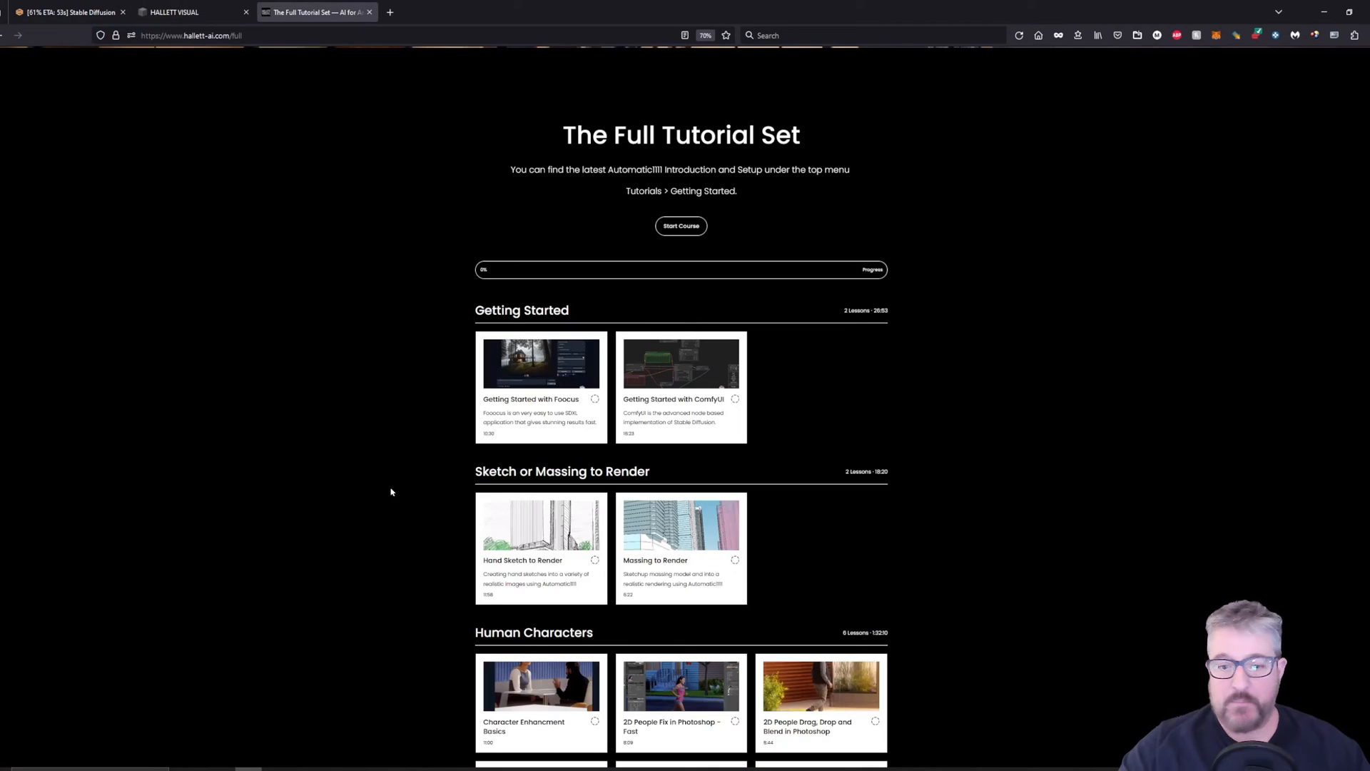
pyautogui.scroll(-3, 655, 483)
# Visit the Hallett AI home page and course list, then return to the img2img page
pyautogui.hotkey('alt', 'Left')
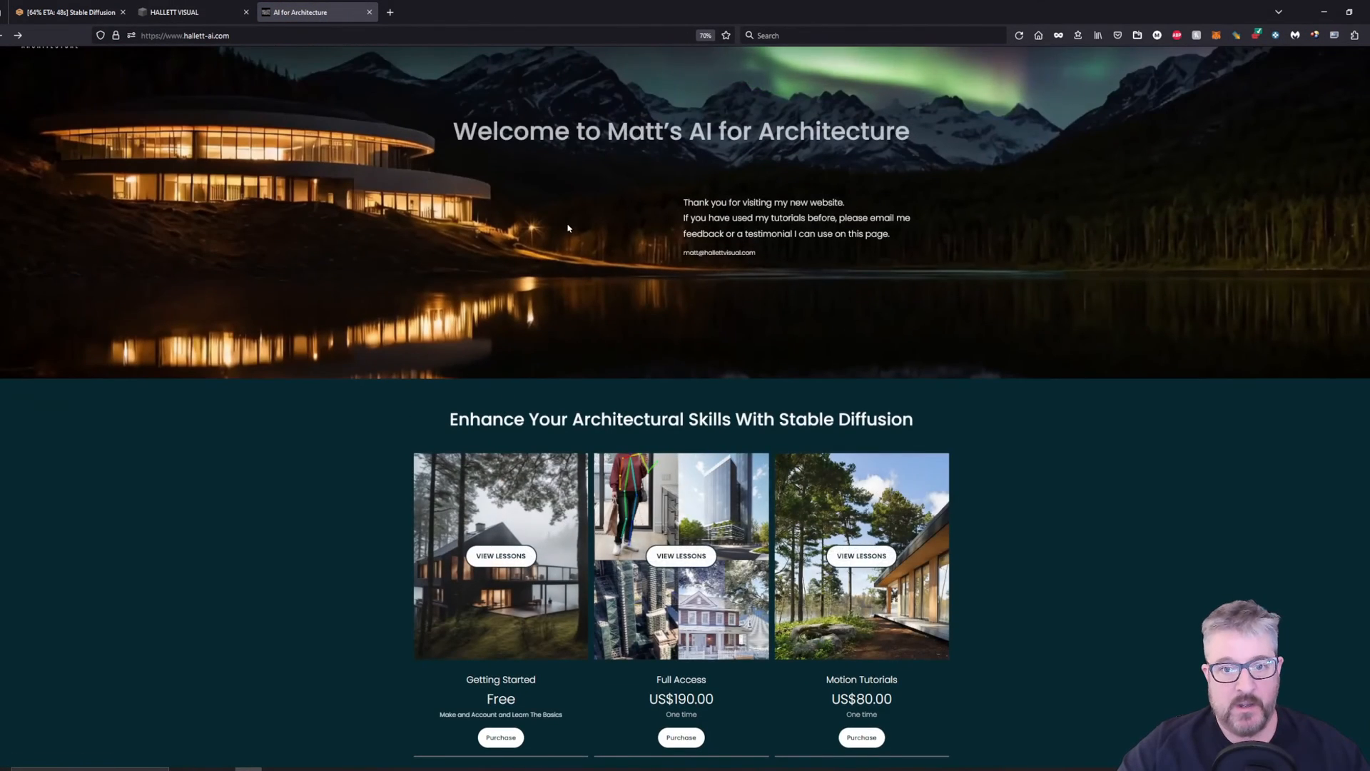
pyautogui.scroll(-4, 592, 469)
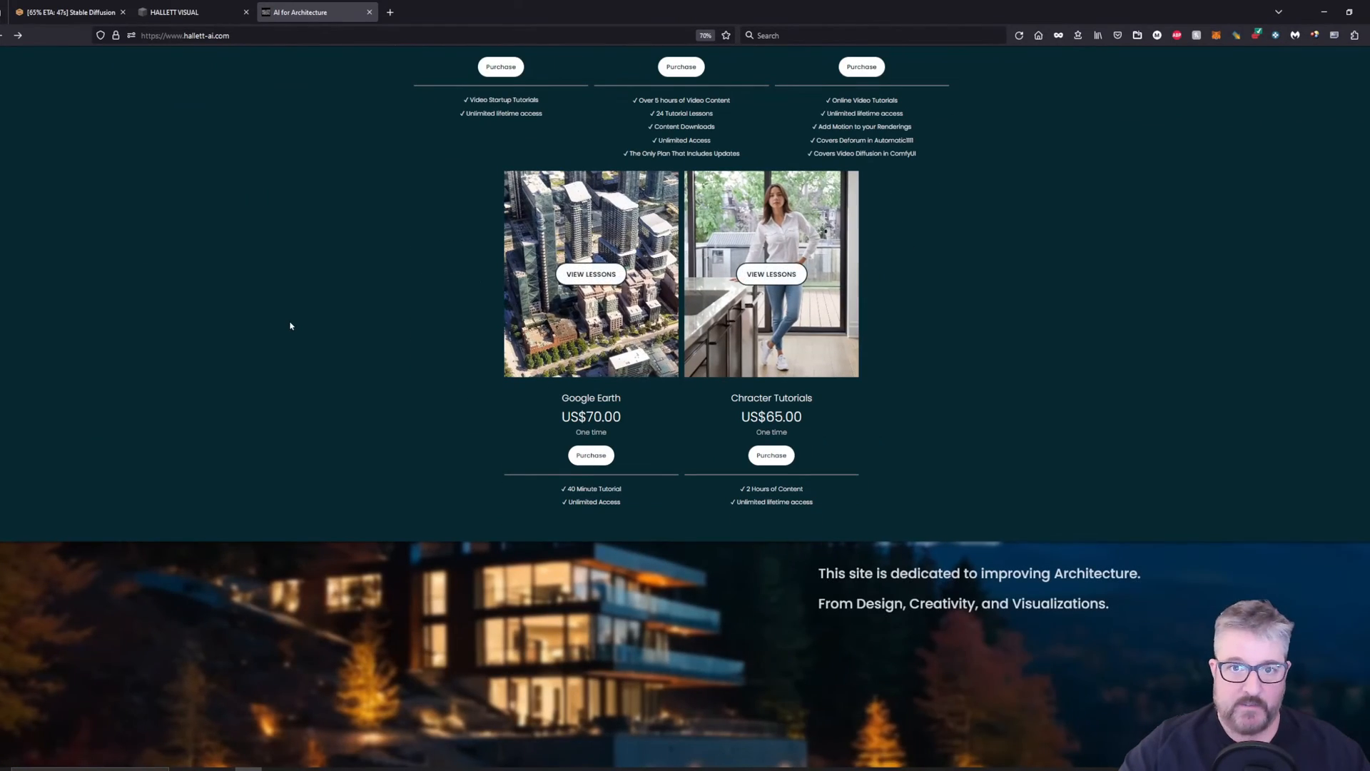
pyautogui.scroll(-3, 1007, 423)
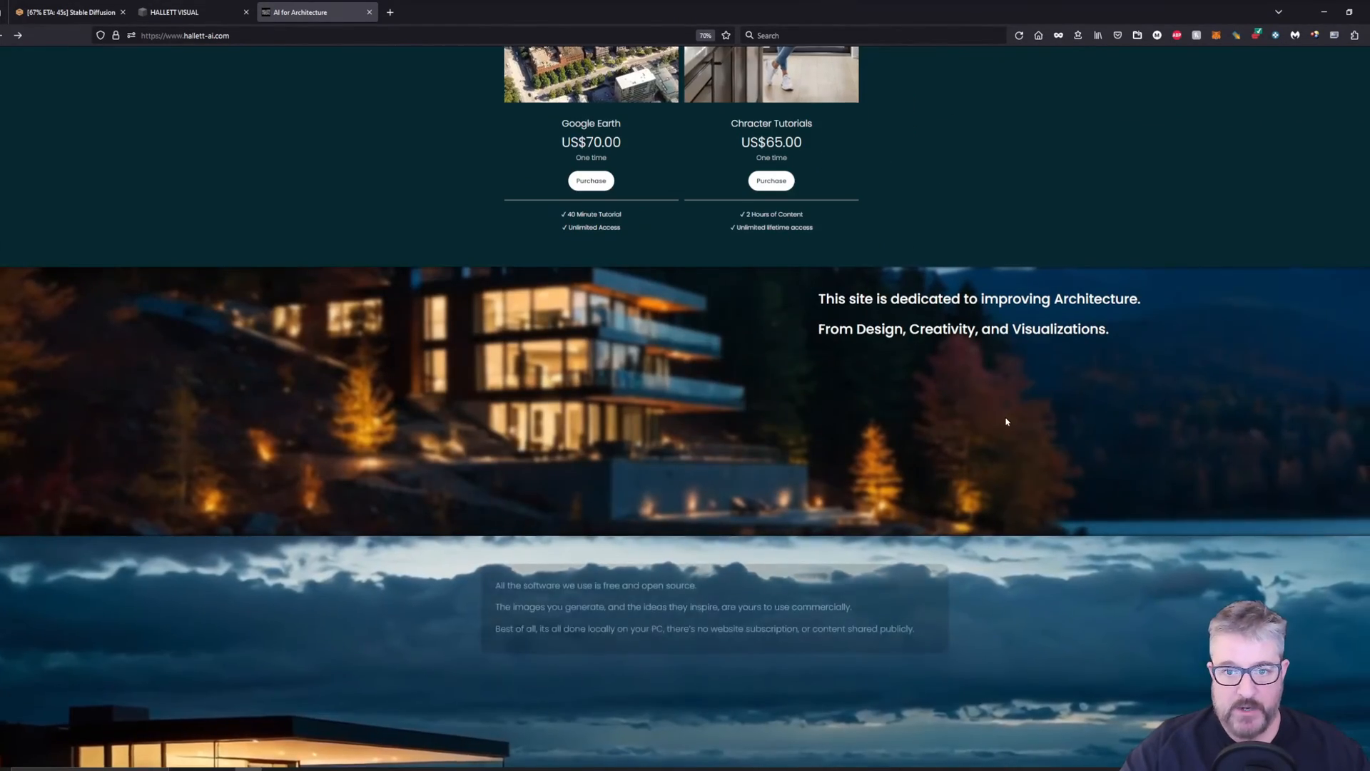
pyautogui.scroll(3, 1006, 422)
pyautogui.scroll(3, 1006, 421)
pyautogui.click(682, 161)
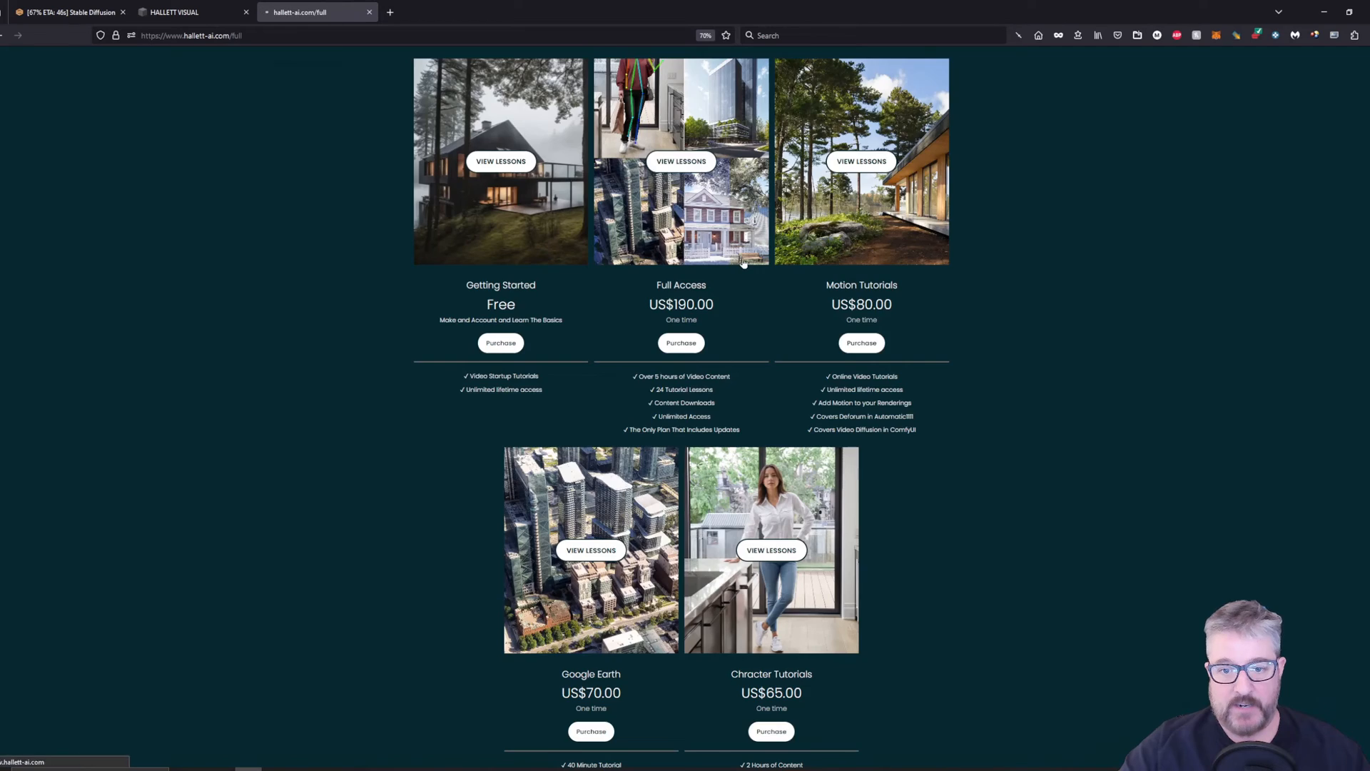
pyautogui.scroll(-6, 832, 297)
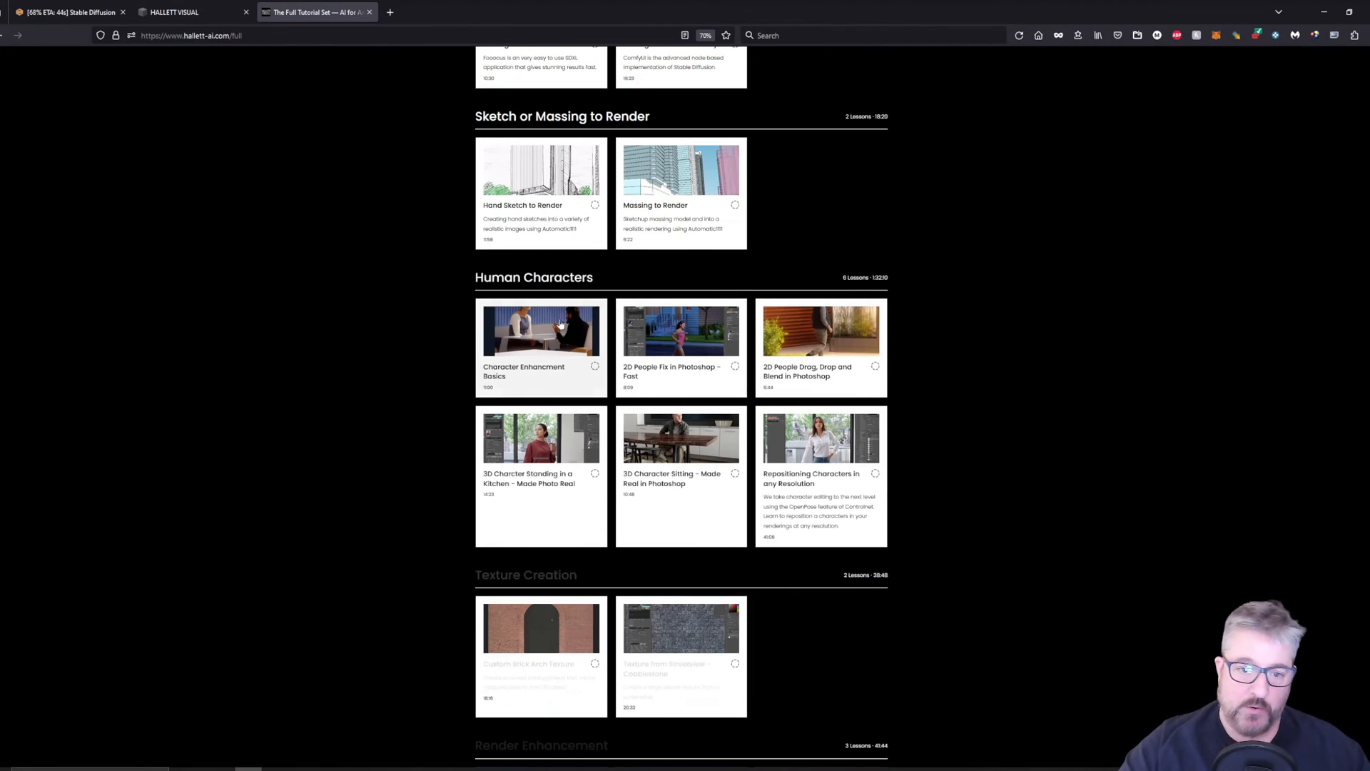
pyautogui.scroll(-3, 550, 324)
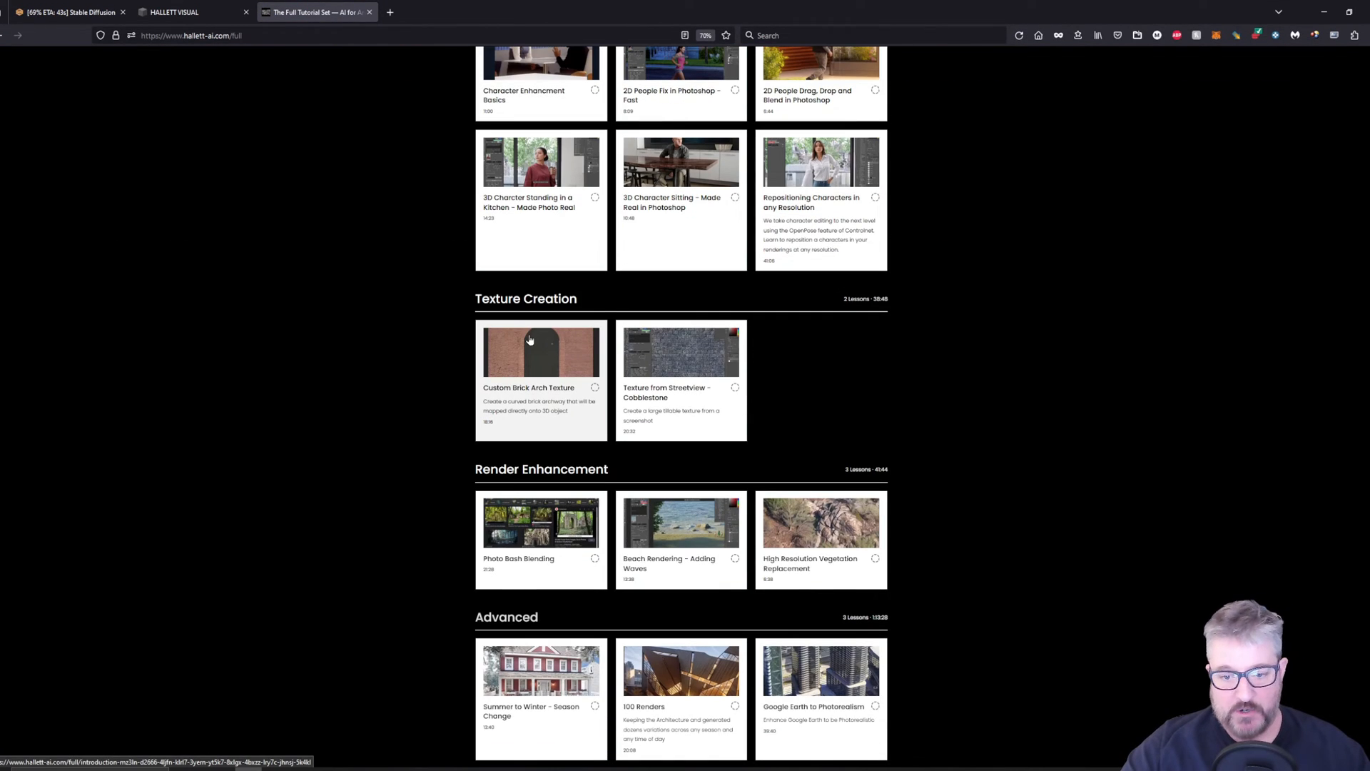
pyautogui.scroll(-2, 528, 341)
pyautogui.scroll(-2, 1022, 458)
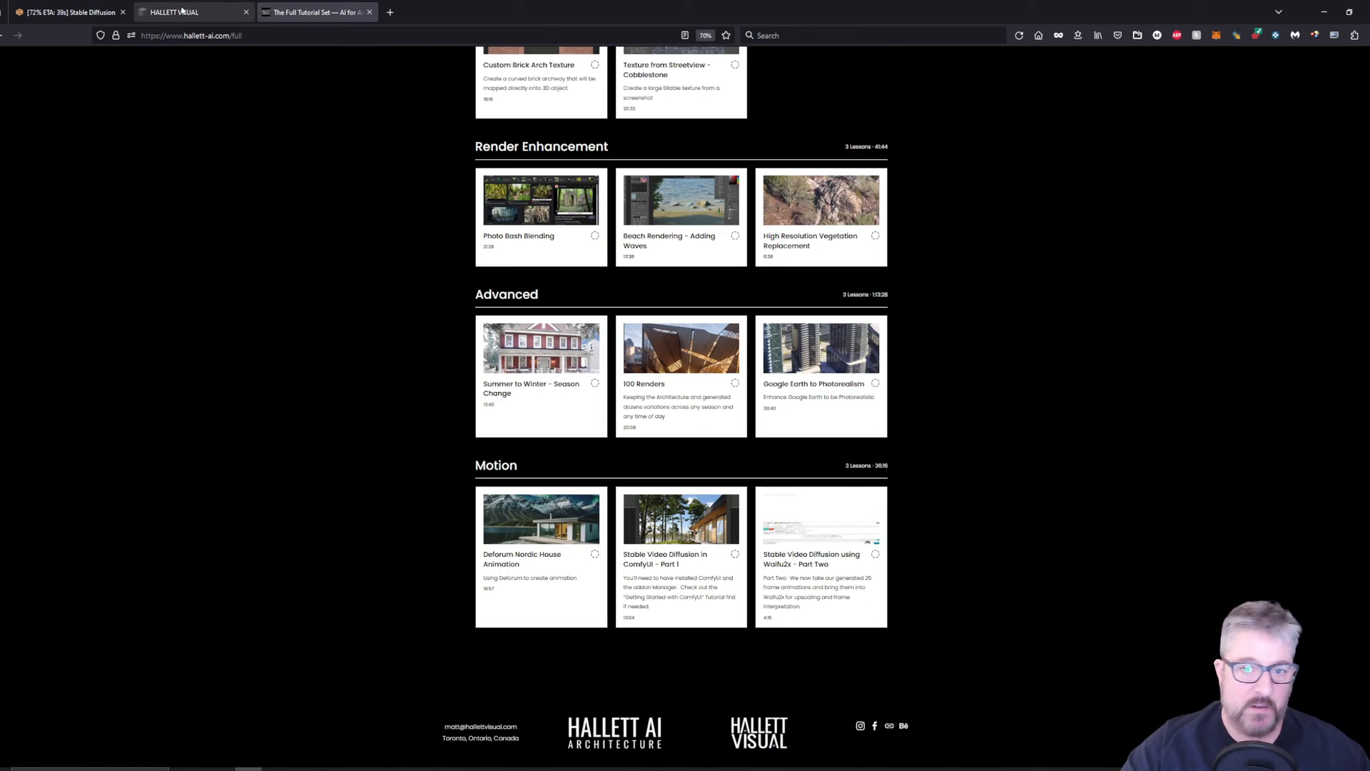
pyautogui.click(182, 11)
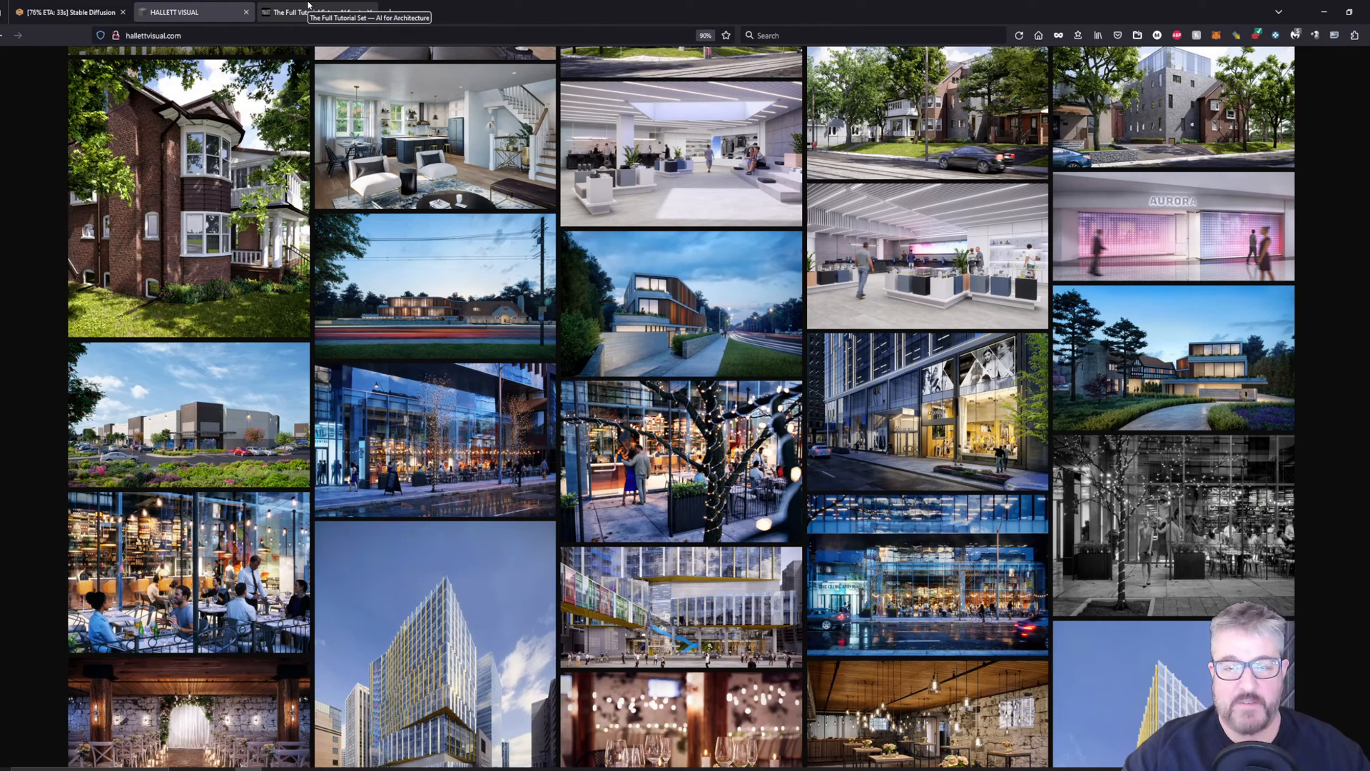
pyautogui.click(70, 12)
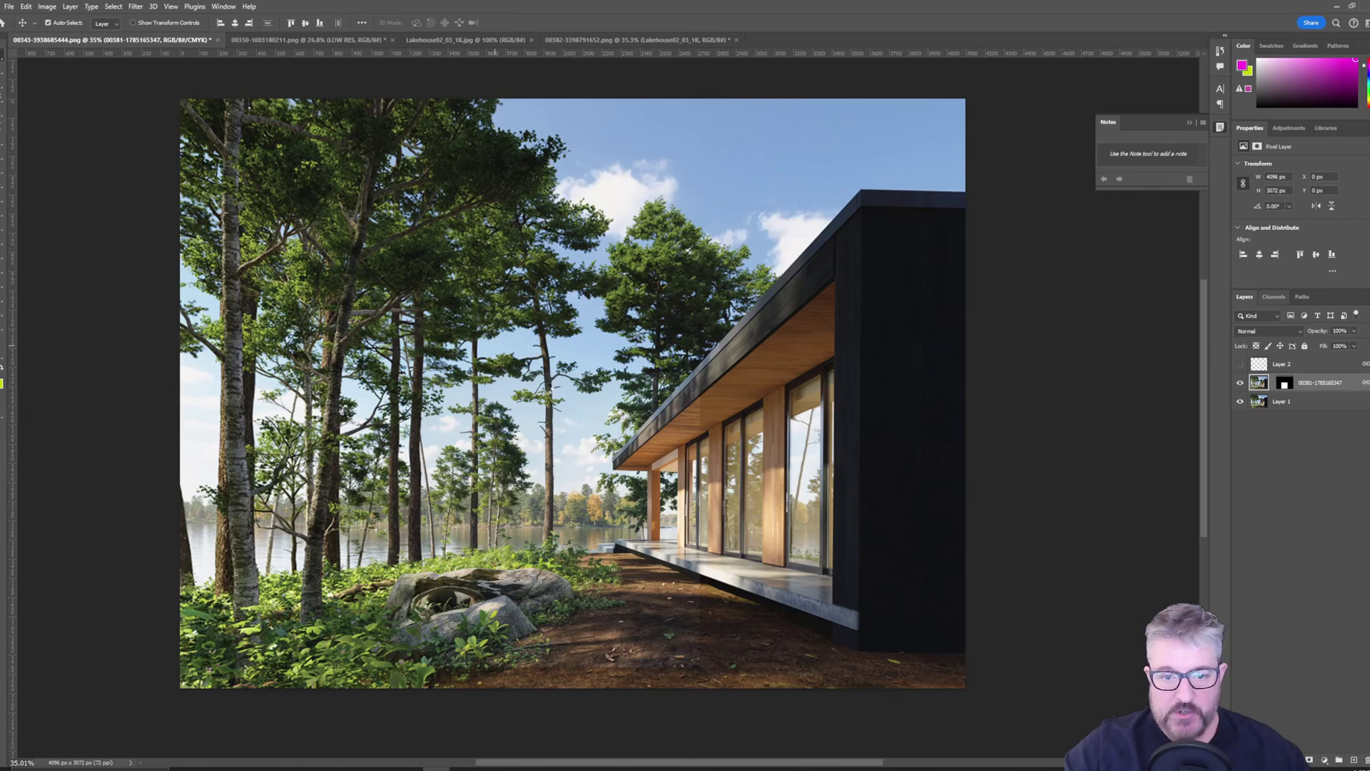
# Fit the upscaled render over the original and toggle it to compare the rocks
pyautogui.hotkey('ctrl', 't')
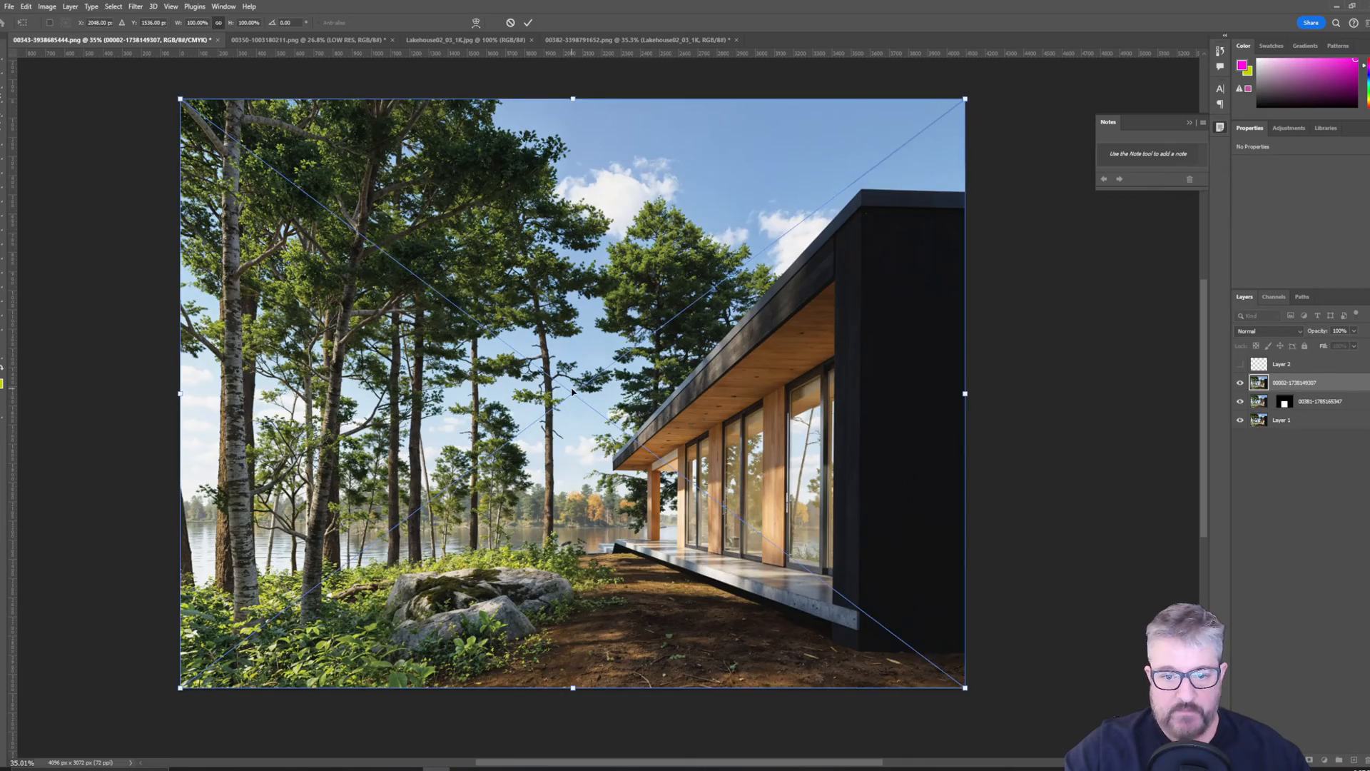
pyautogui.press('Return')
pyautogui.scroll(3, 244, 696)
pyautogui.scroll(2, 242, 695)
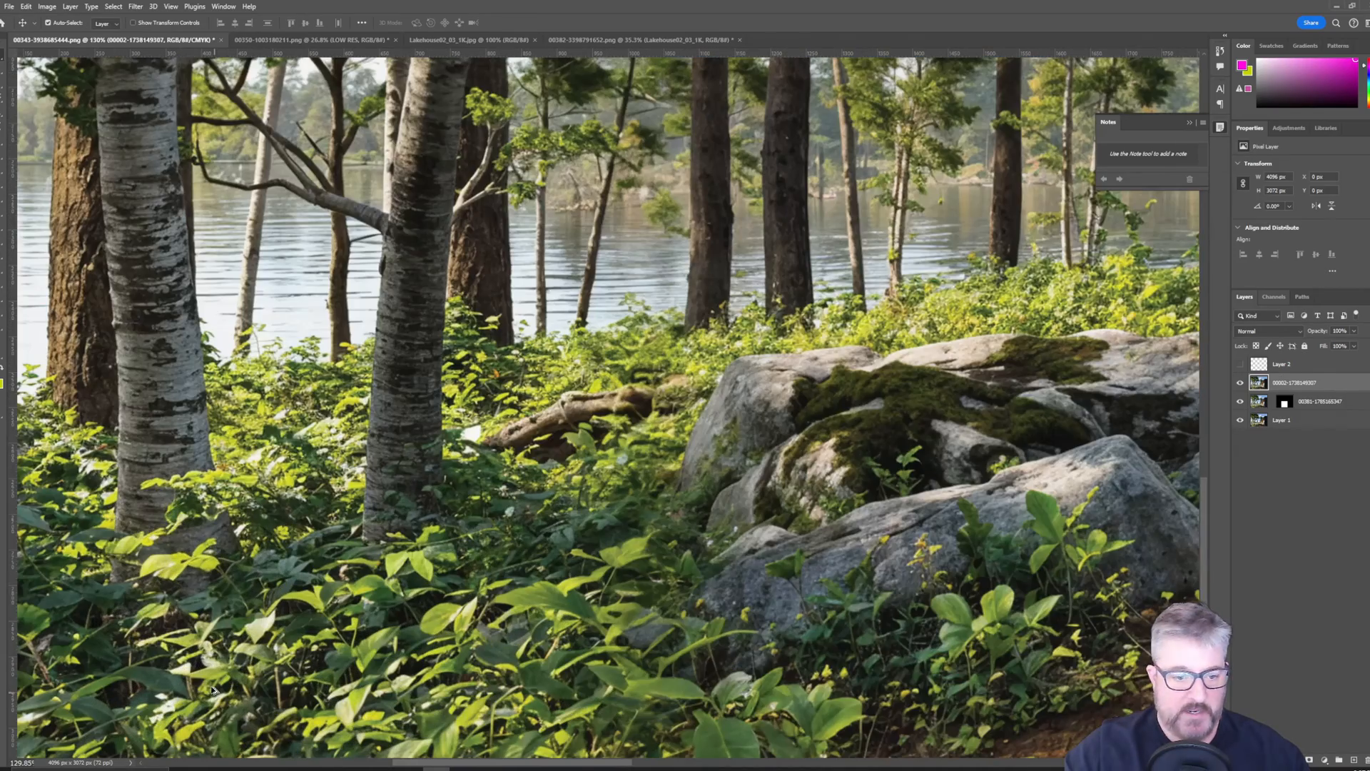
pyautogui.click(1239, 383)
pyautogui.click(1239, 383)
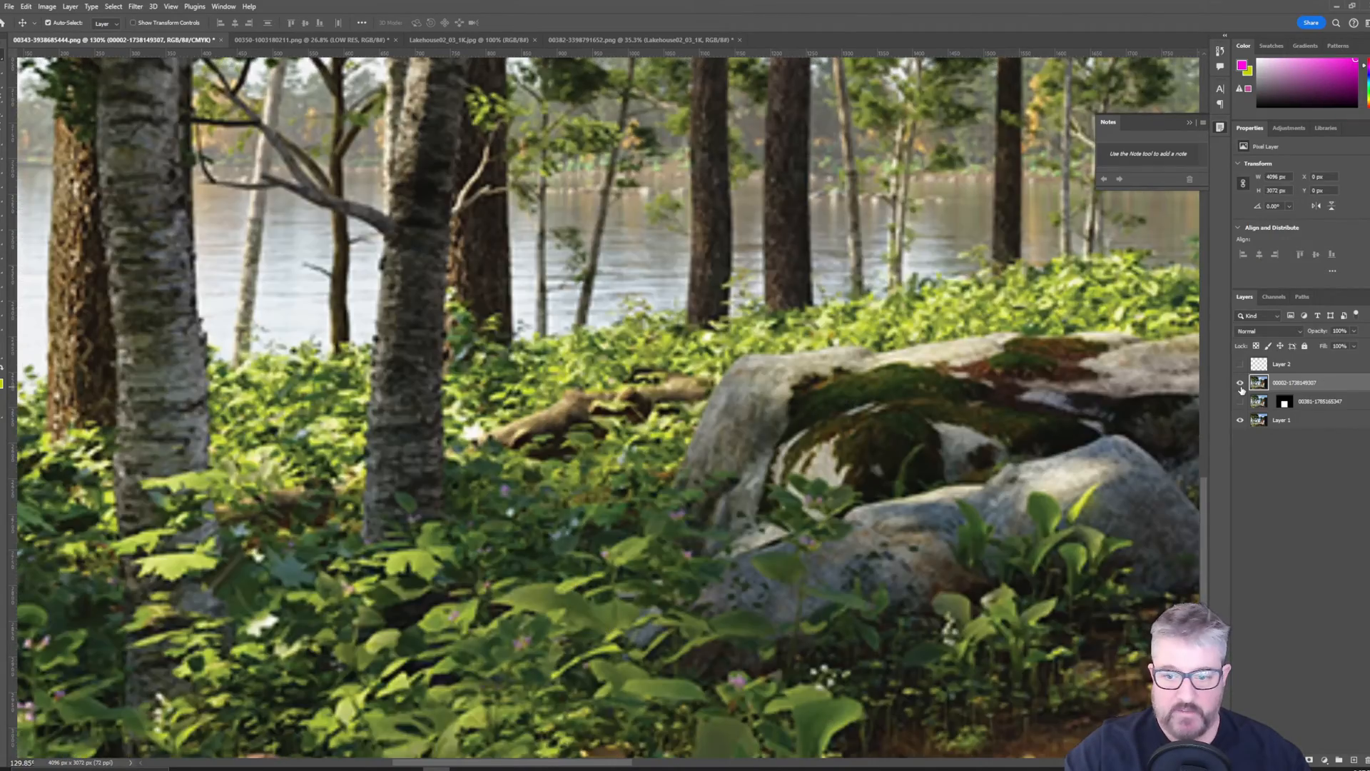
pyautogui.click(1240, 383)
pyautogui.click(1239, 384)
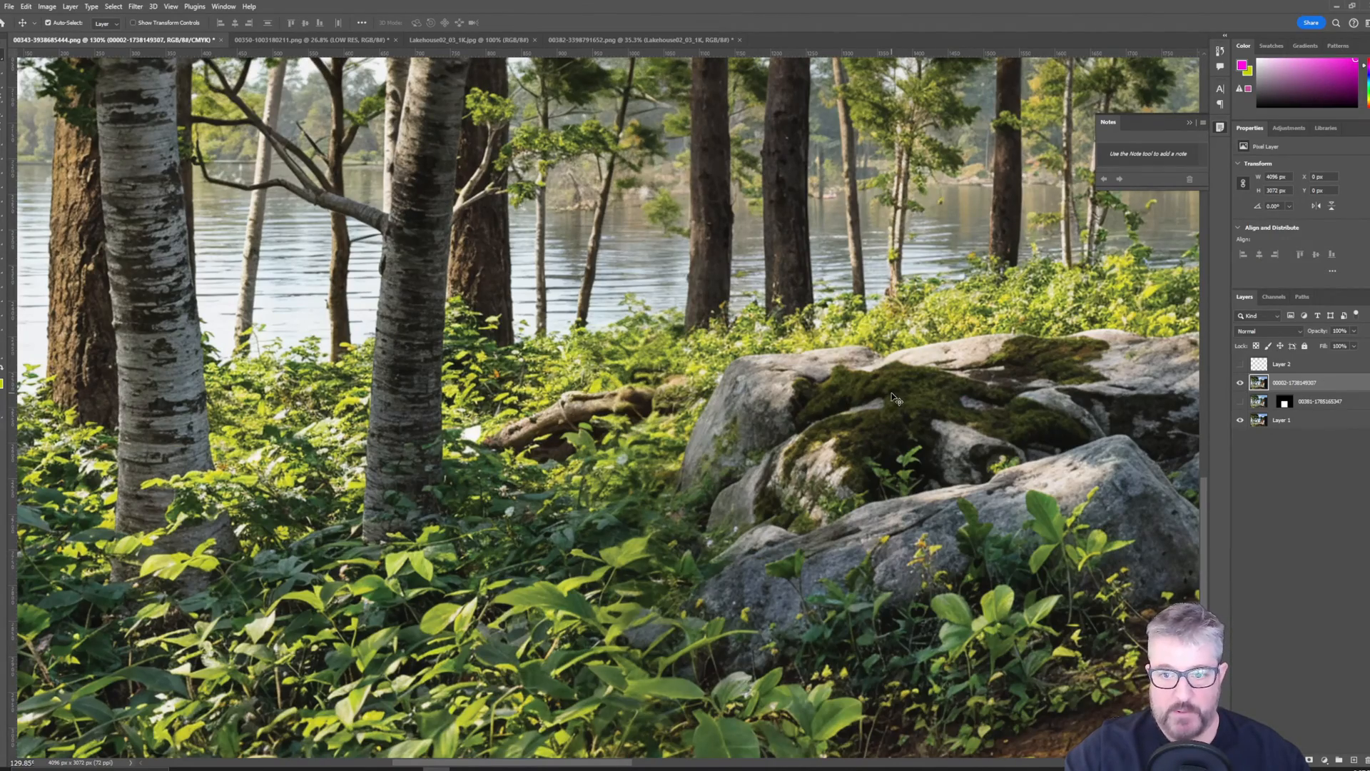
pyautogui.scroll(-1, 892, 393)
pyautogui.scroll(-3, 932, 268)
pyautogui.scroll(2, 985, 122)
pyautogui.scroll(2, 948, 147)
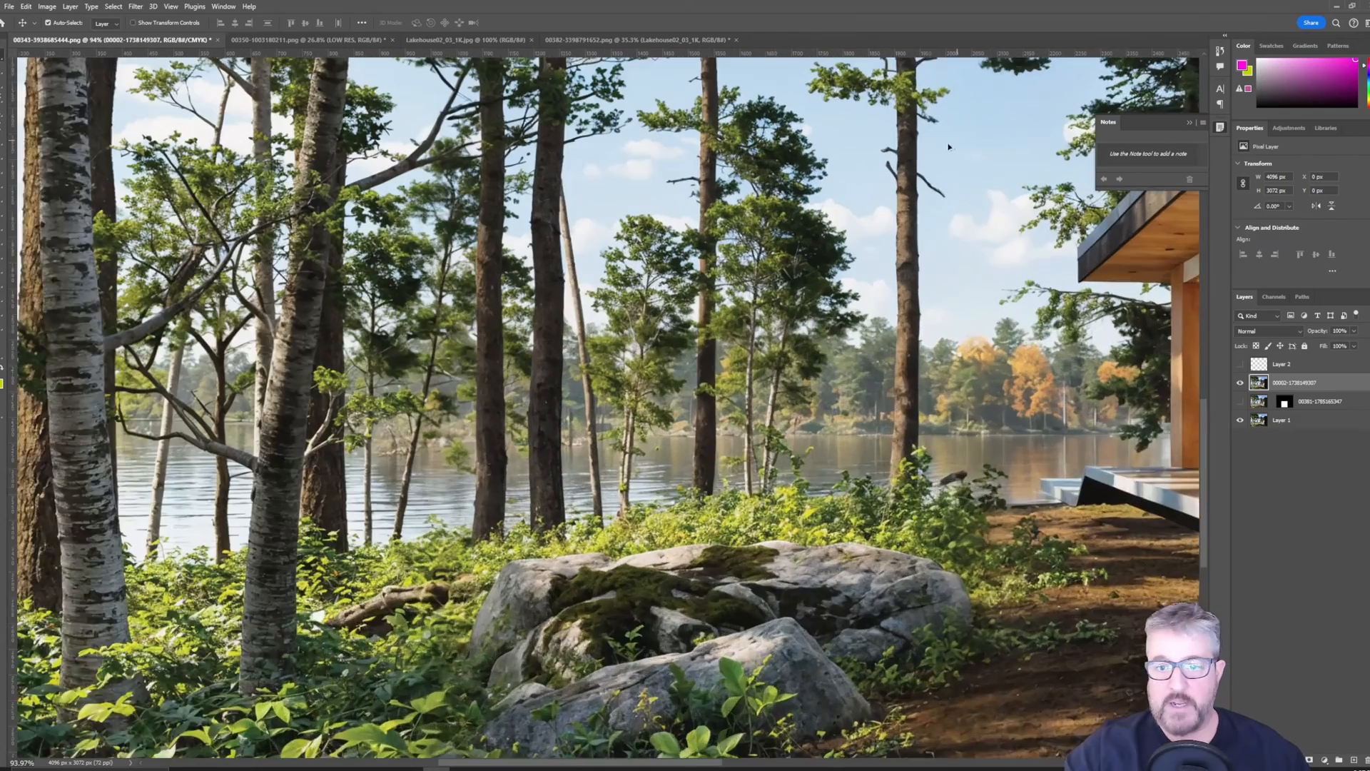
pyautogui.scroll(5, 949, 147)
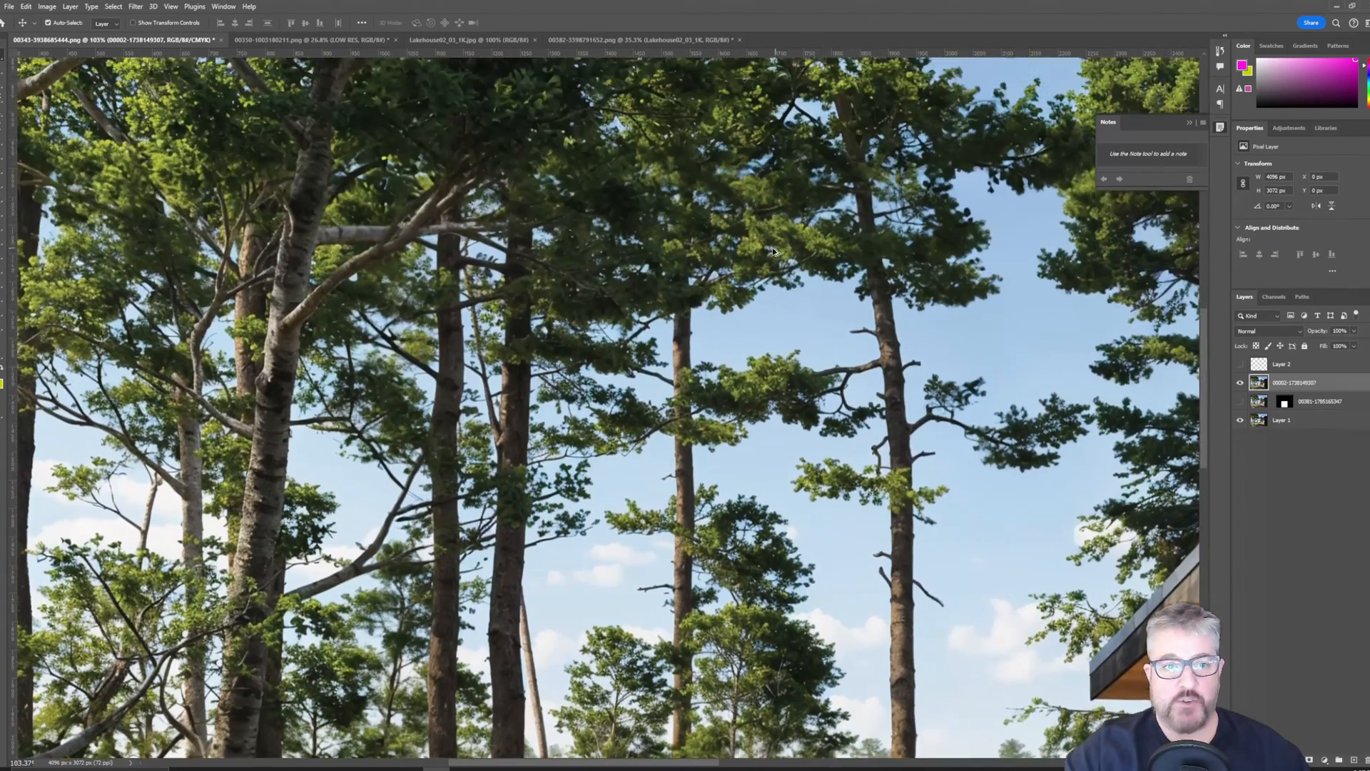
pyautogui.scroll(-2, 773, 251)
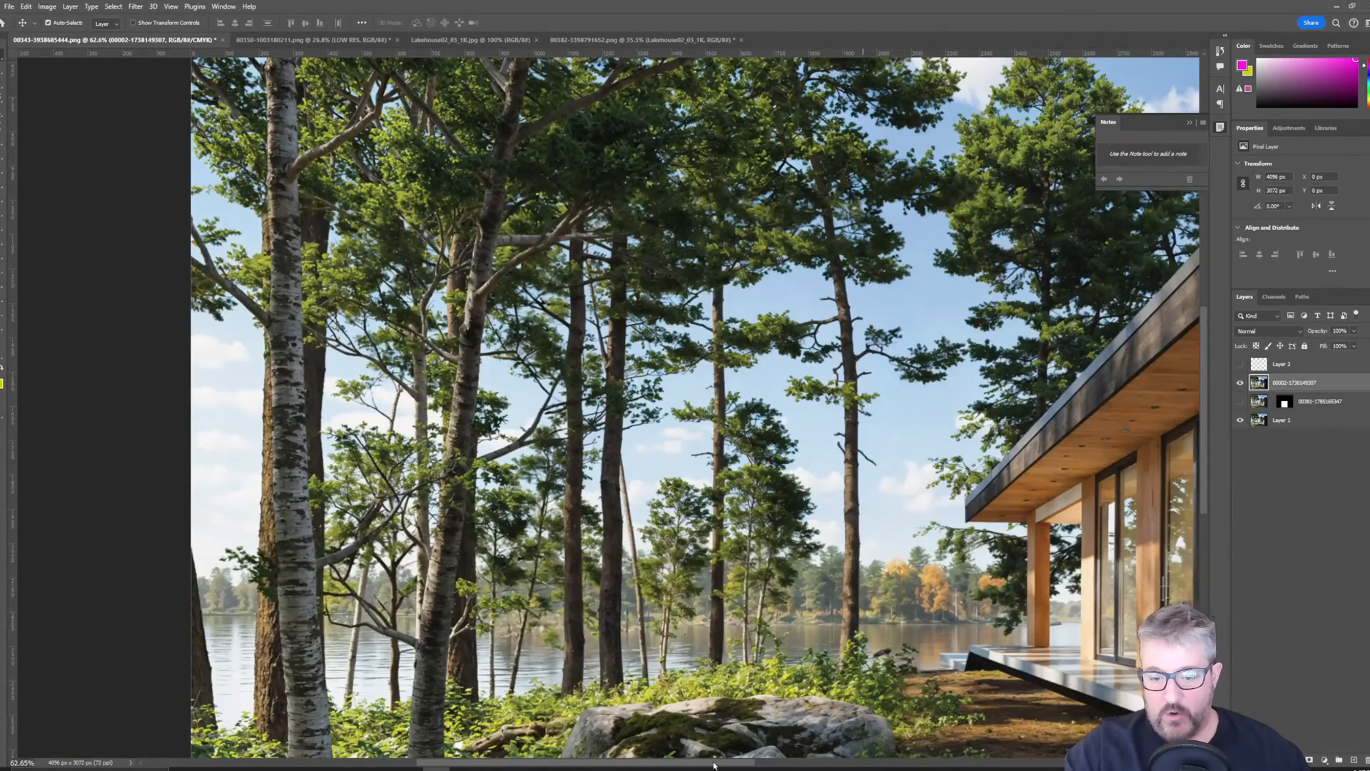
# Pan to the cabin and lakeshore and toggle the upscaled layer against the original
pyautogui.moveTo(714, 764); pyautogui.dragTo(876, 763)
pyautogui.click(1240, 383)
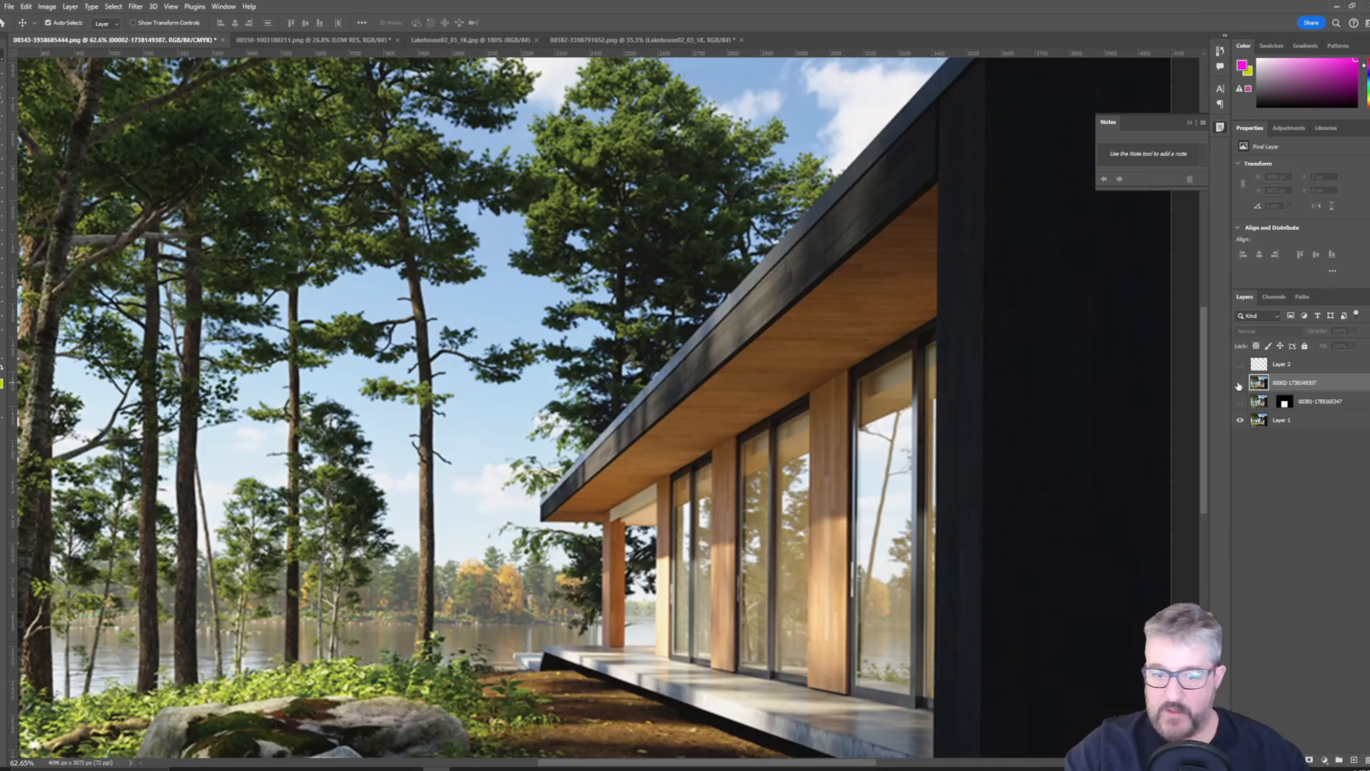
pyautogui.click(1240, 382)
pyautogui.click(1239, 382)
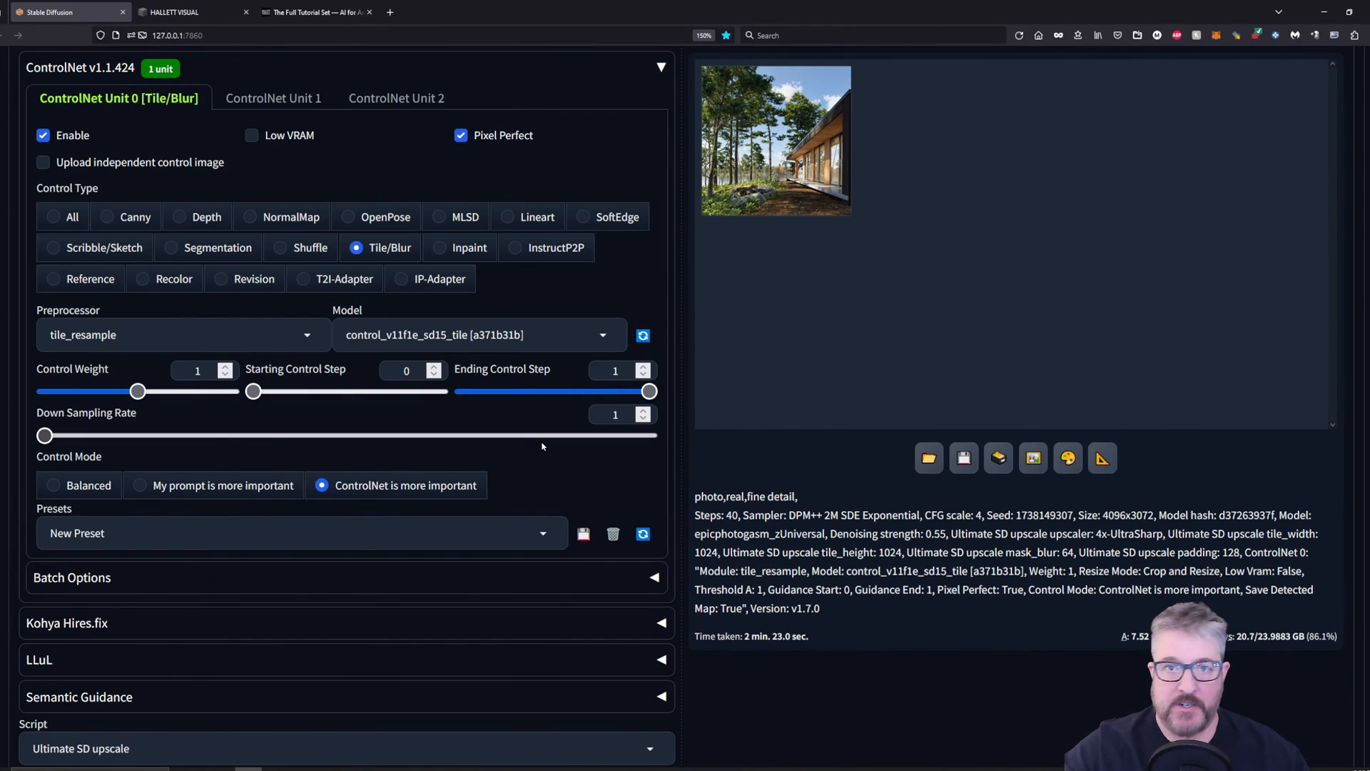
pyautogui.scroll(4, 269, 344)
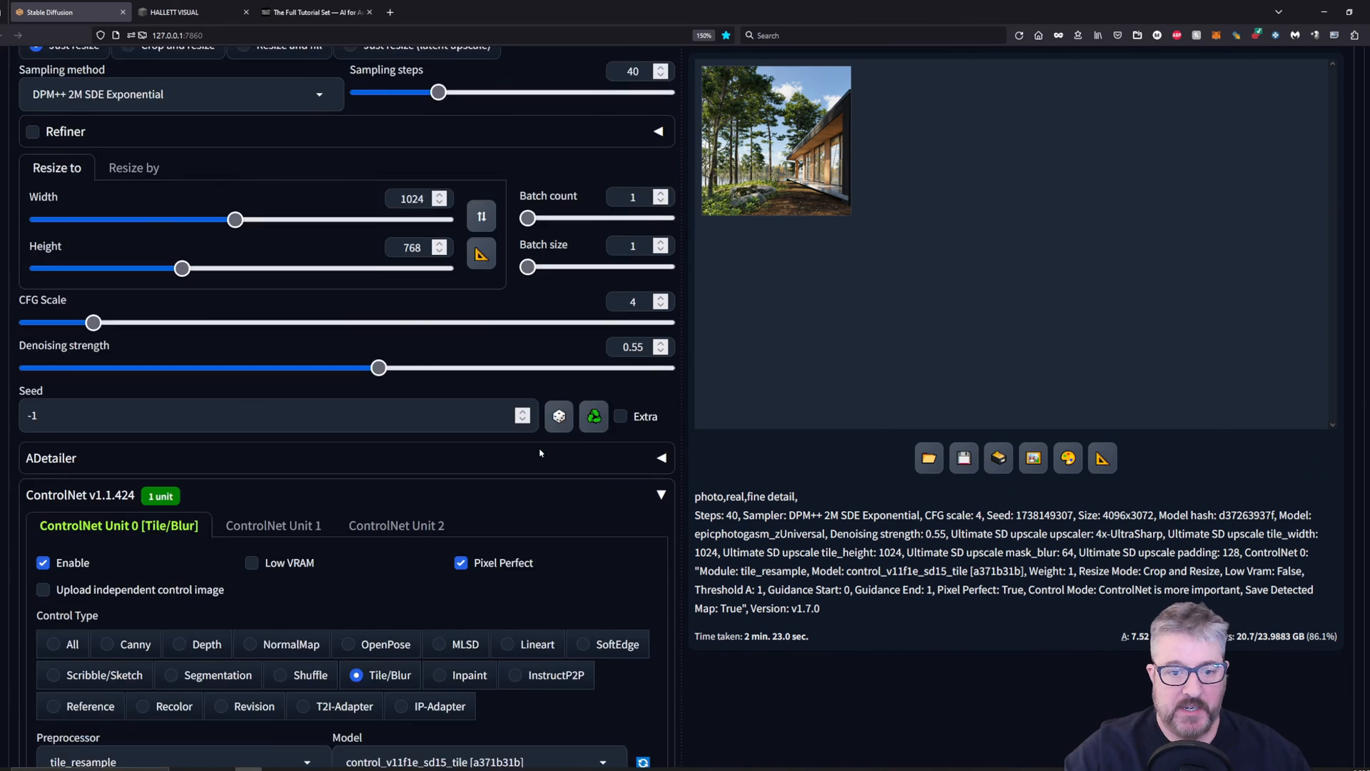
pyautogui.scroll(1, 270, 345)
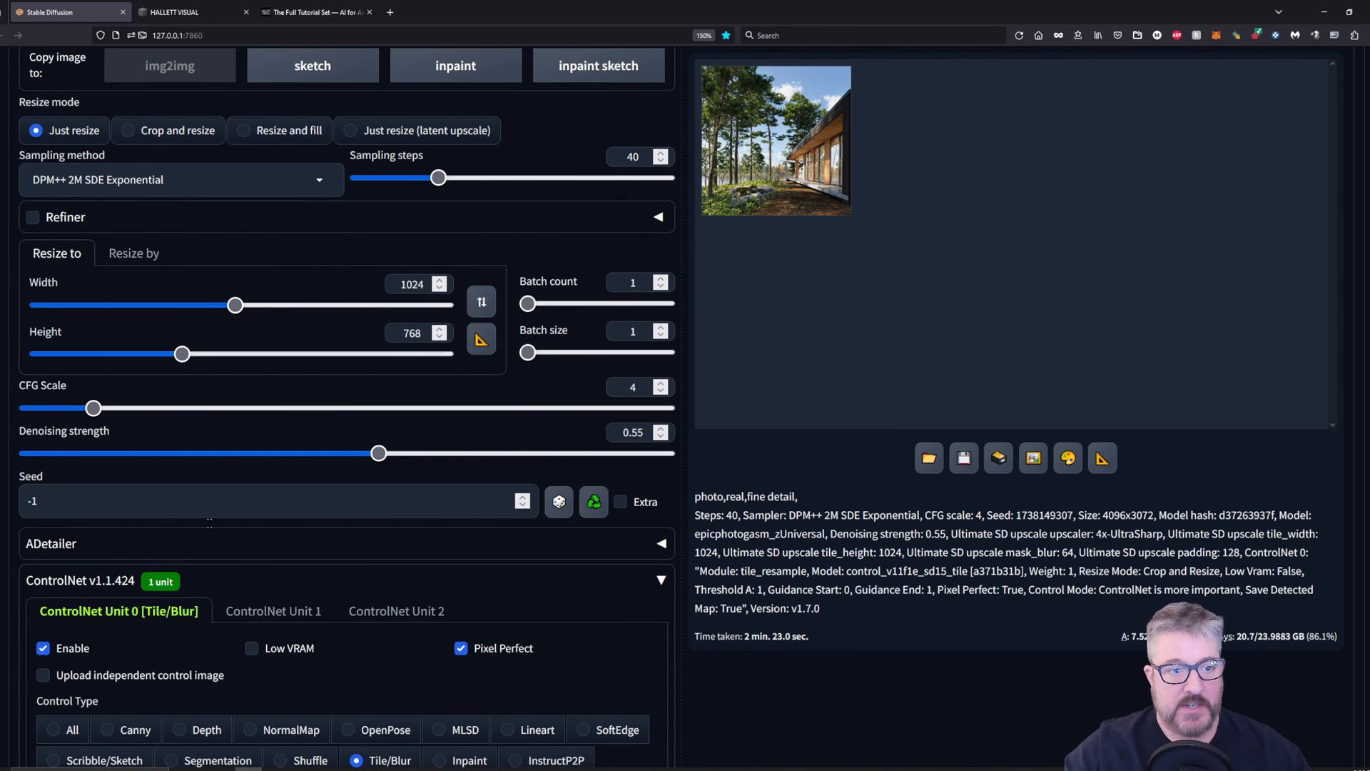
pyautogui.scroll(5, 266, 633)
pyautogui.scroll(1, 334, 322)
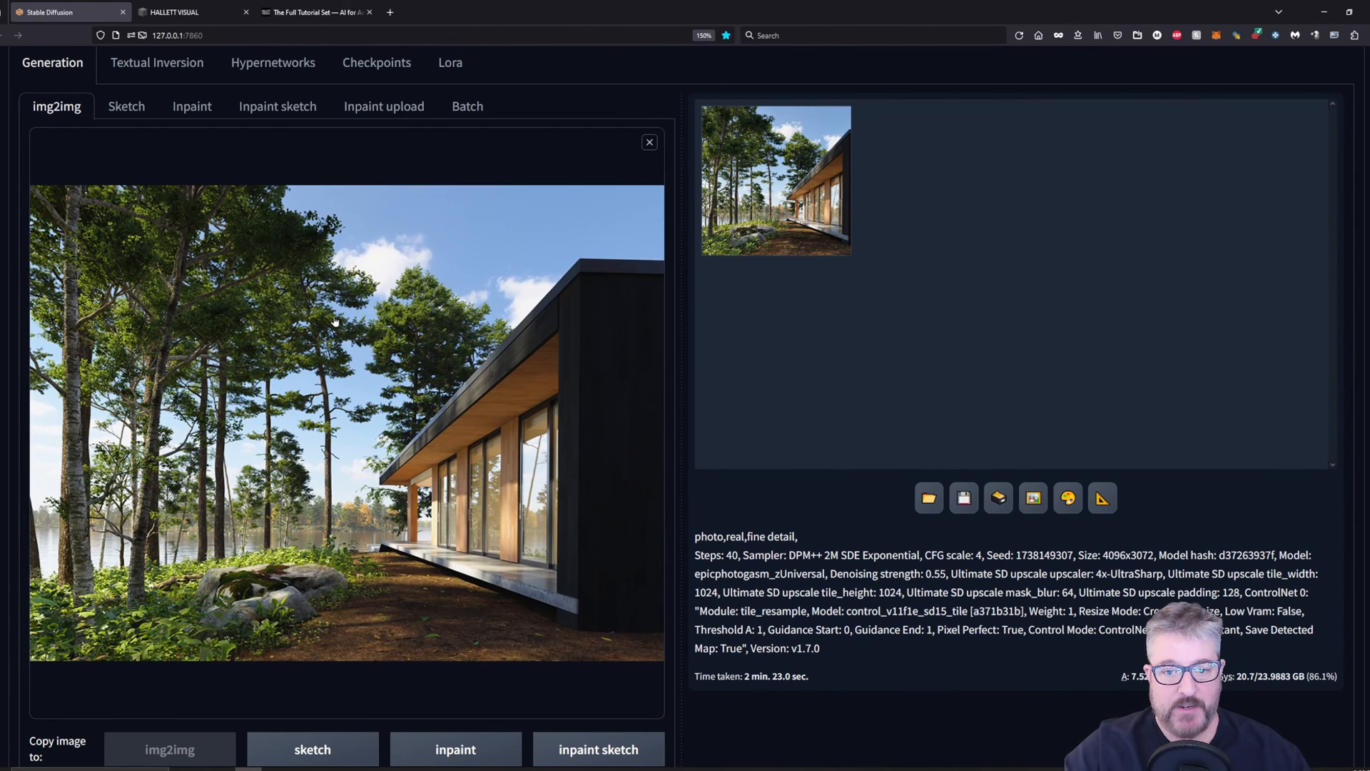